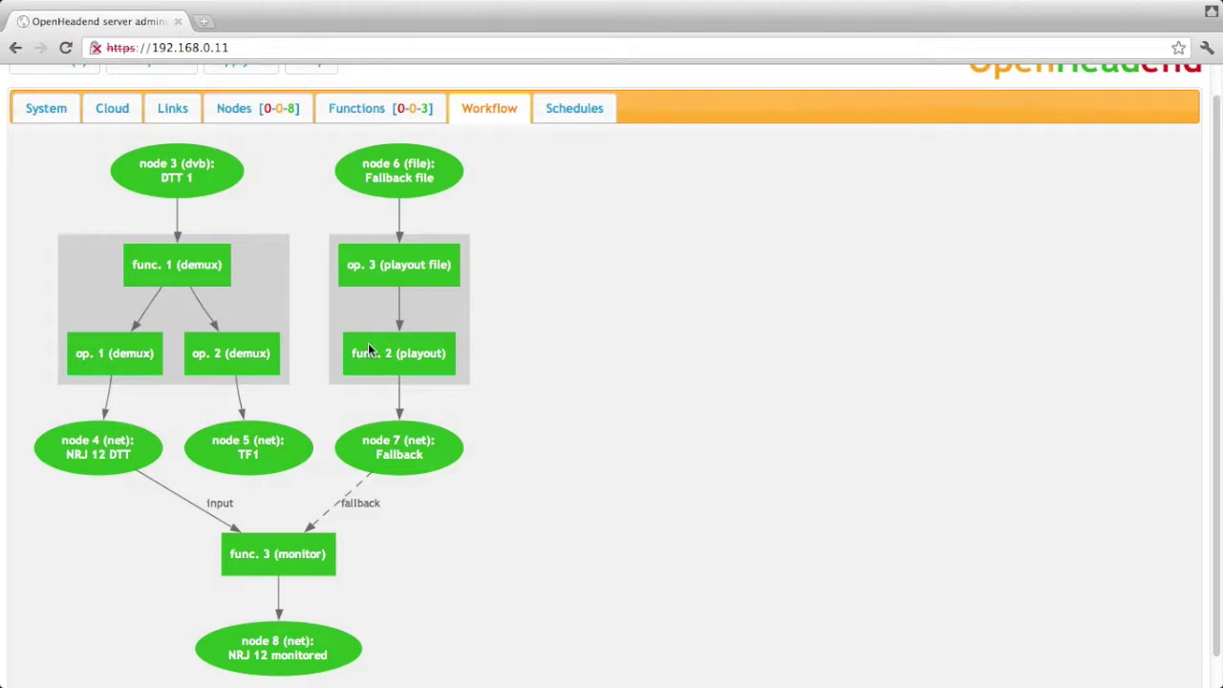
Step: Erase and format local disk 2 in the system settings, confirming the data loss, and collapse the local disks section
{"action": "left_click", "coordinate": [42, 111]}
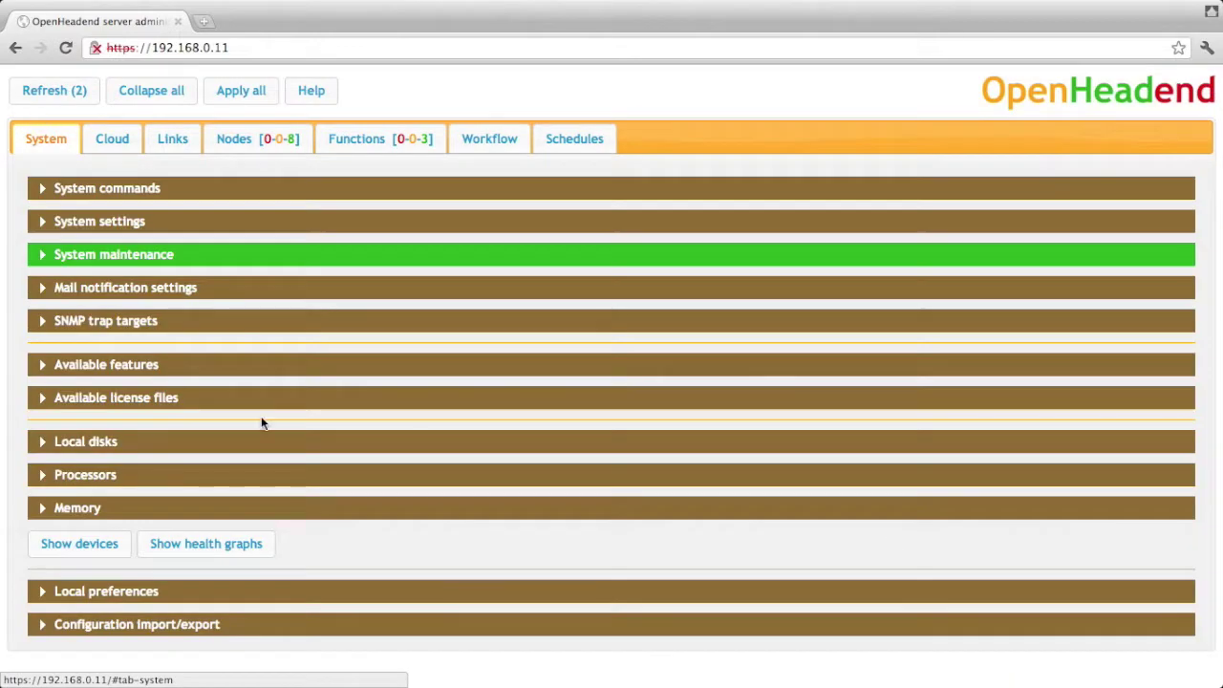
{"action": "left_click", "coordinate": [257, 447]}
{"action": "scroll", "coordinate": [258, 449], "scroll_direction": "down", "scroll_amount": 1}
{"action": "left_click", "coordinate": [263, 446]}
{"action": "scroll", "coordinate": [211, 468], "scroll_direction": "down", "scroll_amount": 3}
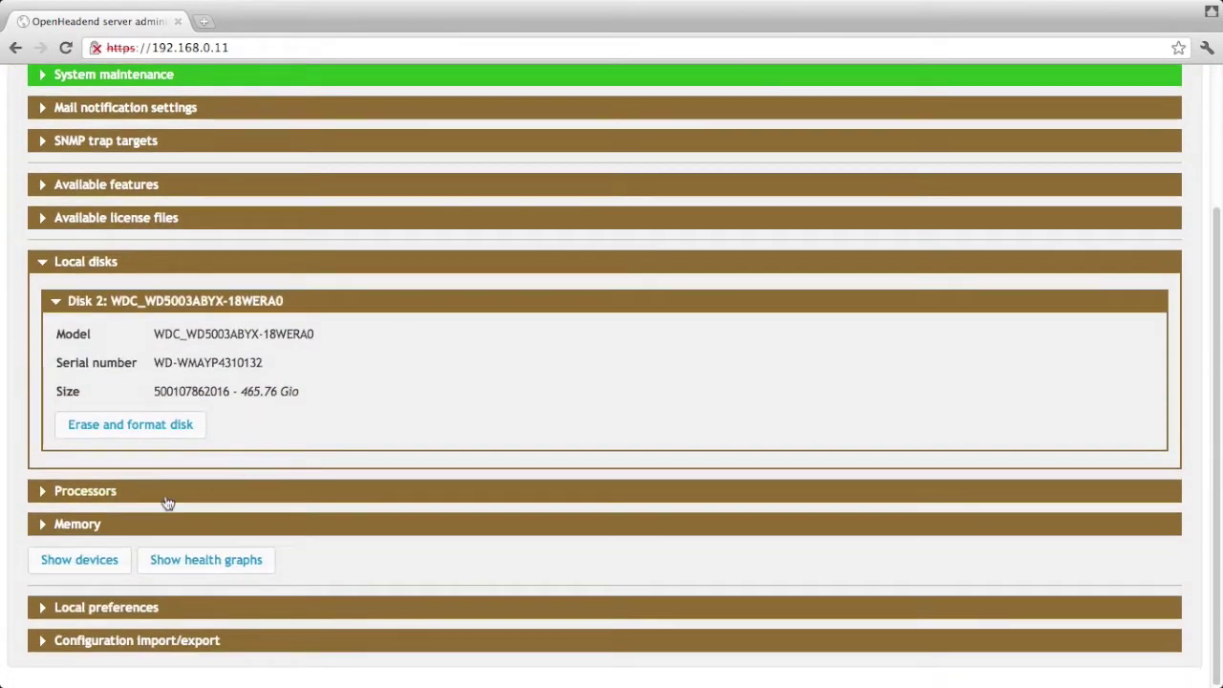
{"action": "left_click", "coordinate": [175, 430]}
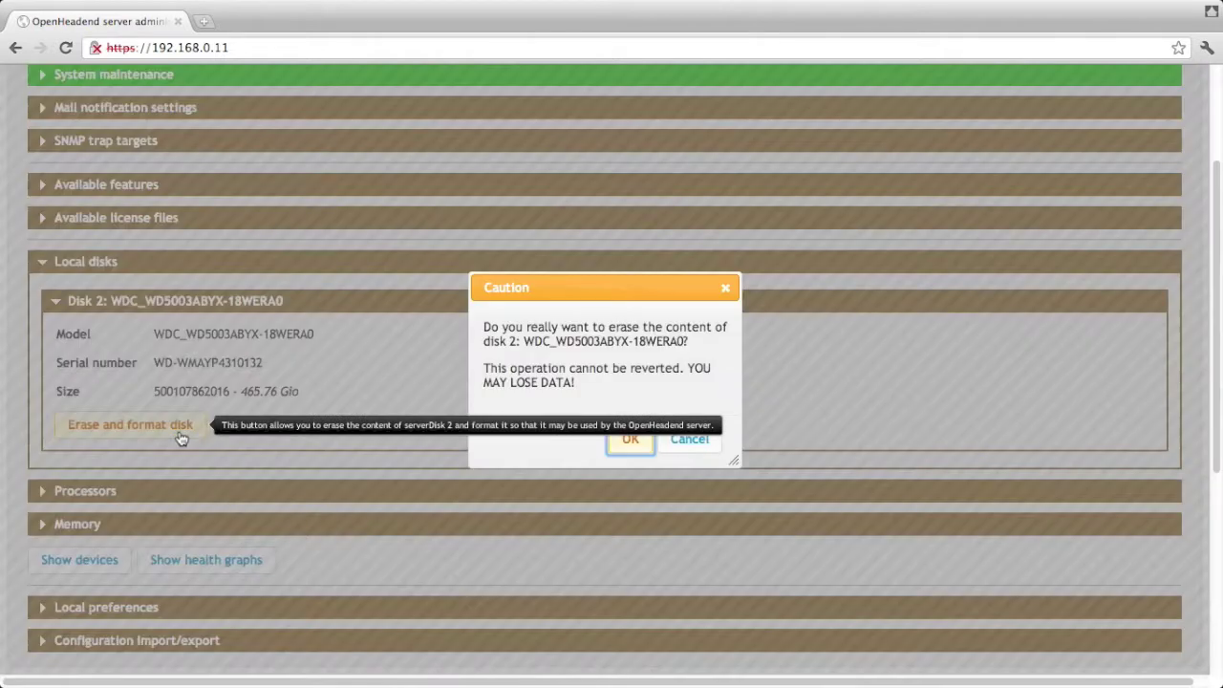
{"action": "left_click", "coordinate": [629, 442]}
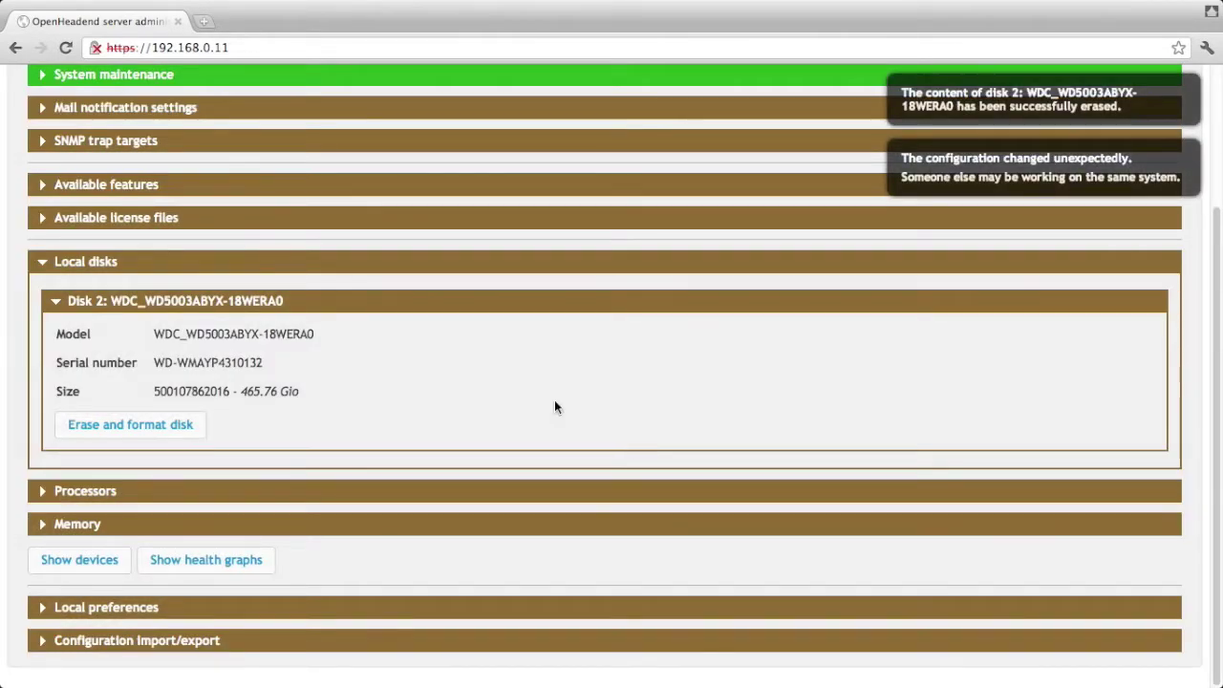
{"action": "left_click", "coordinate": [296, 269]}
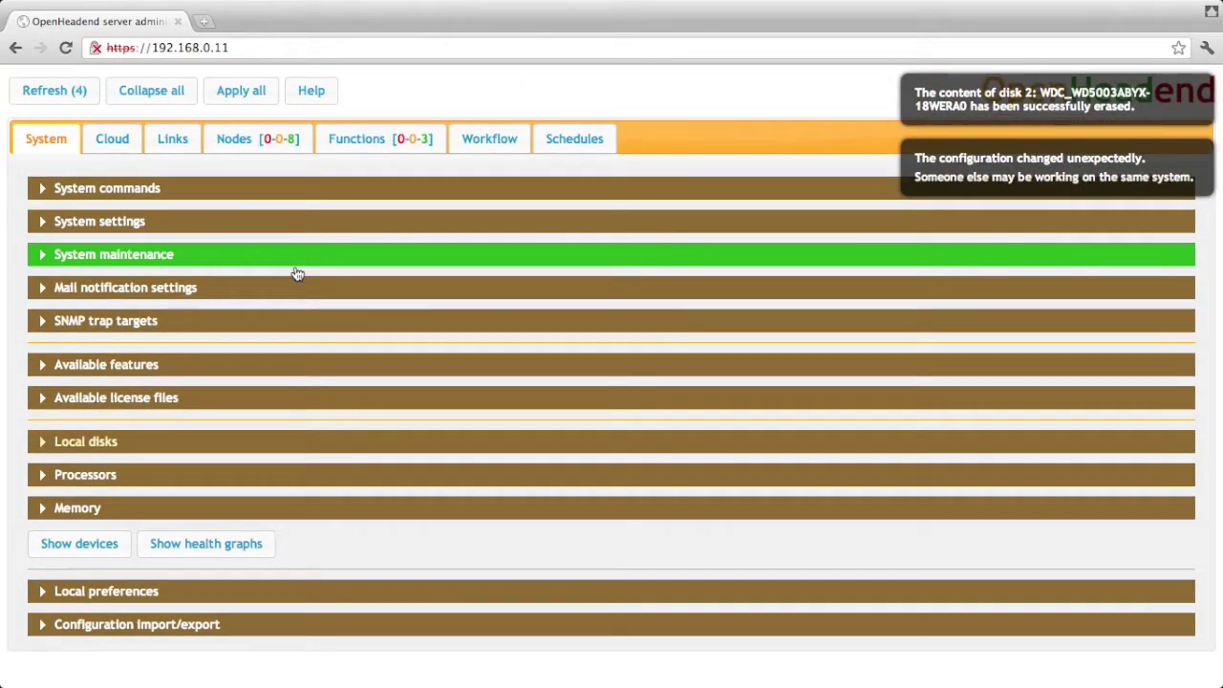
Step: Enable the local storage link 3 by setting Enabled to yes, and apply the change
{"action": "left_click", "coordinate": [173, 138]}
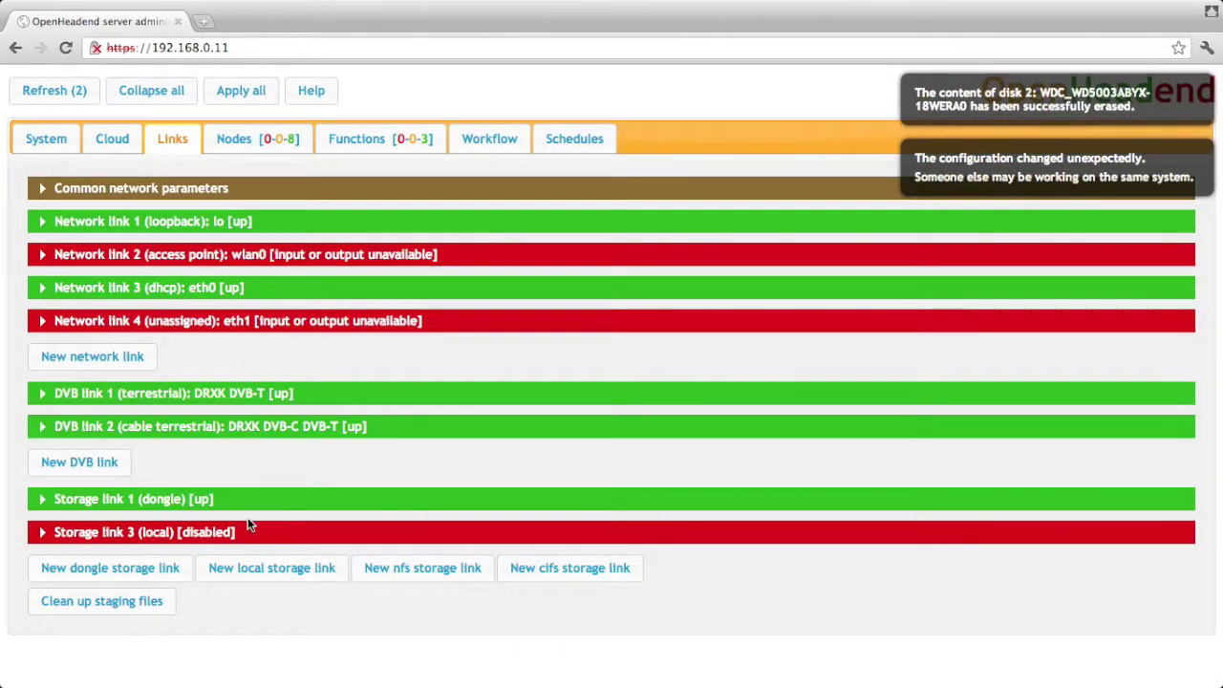
{"action": "left_click", "coordinate": [184, 541]}
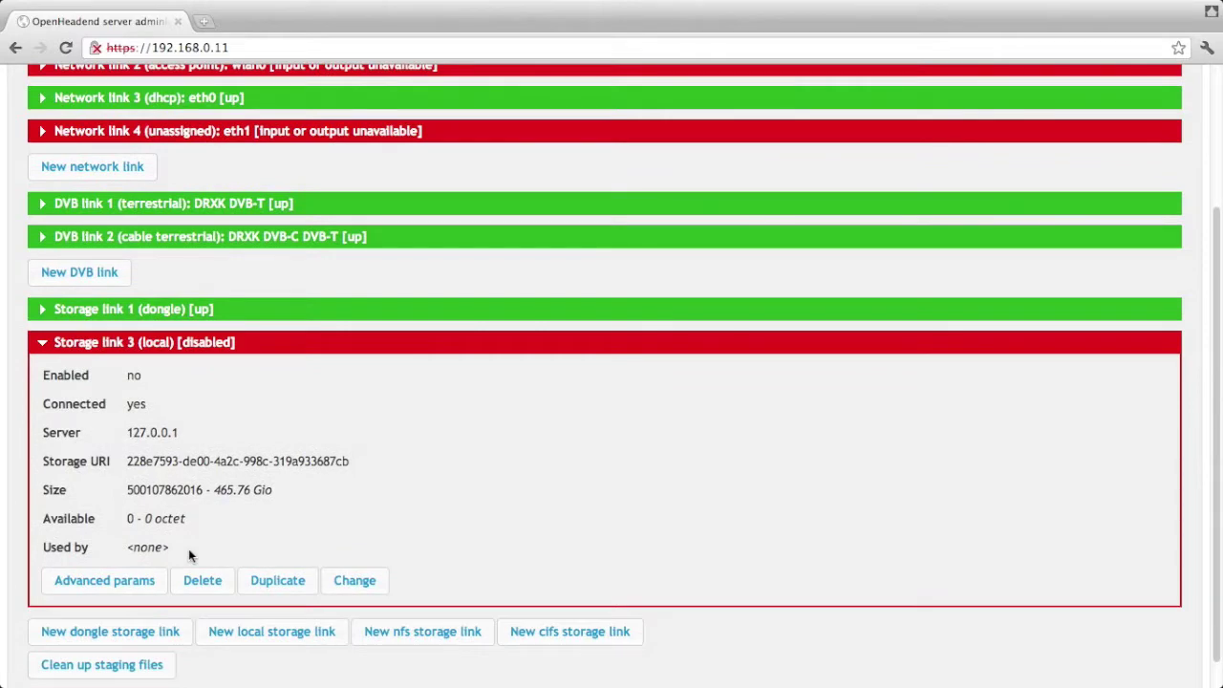
{"action": "left_click", "coordinate": [380, 582]}
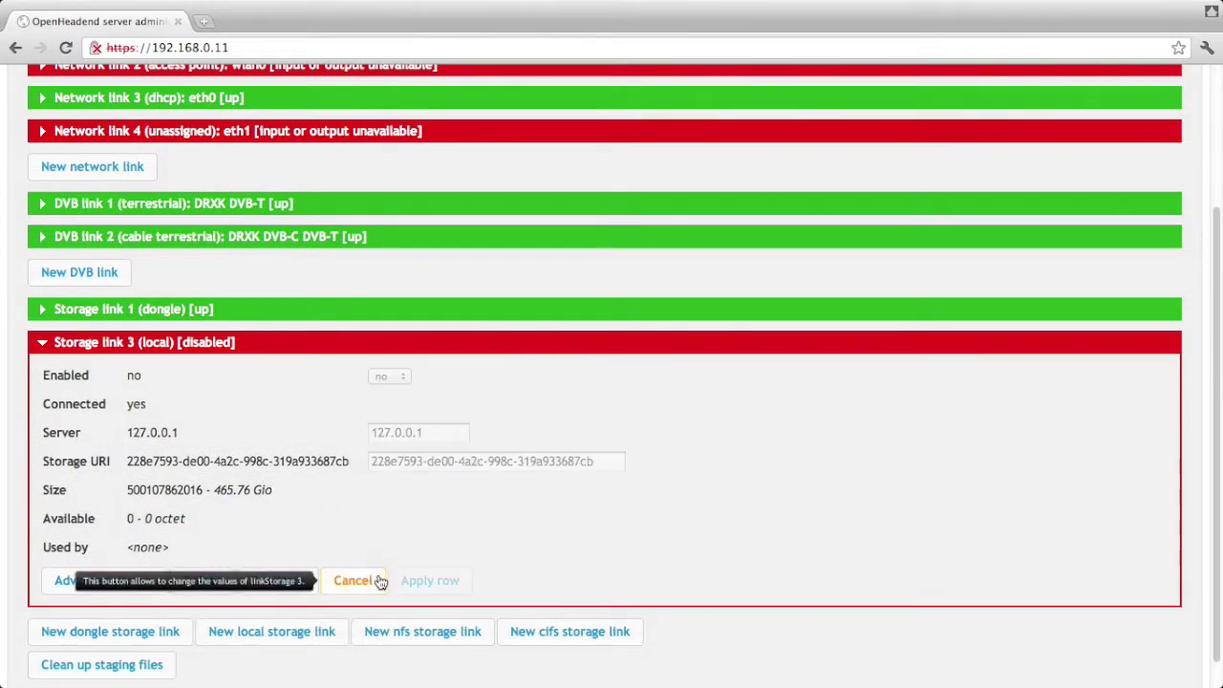
{"action": "left_click", "coordinate": [381, 376]}
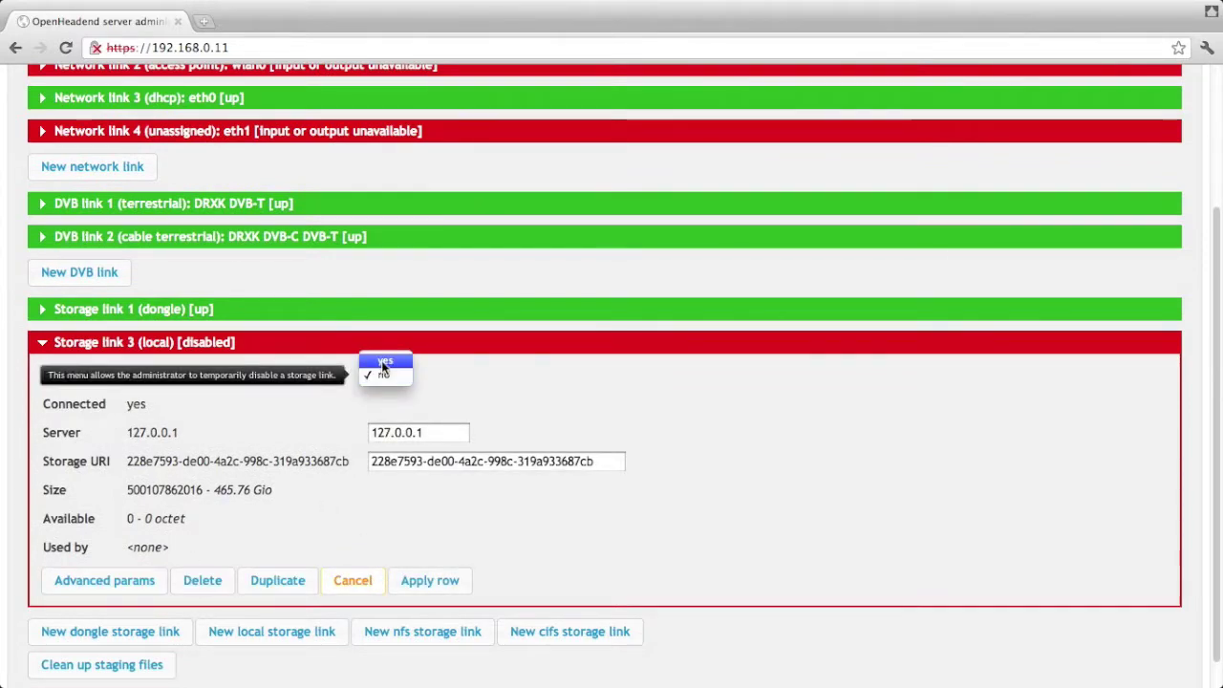
{"action": "left_click", "coordinate": [382, 361]}
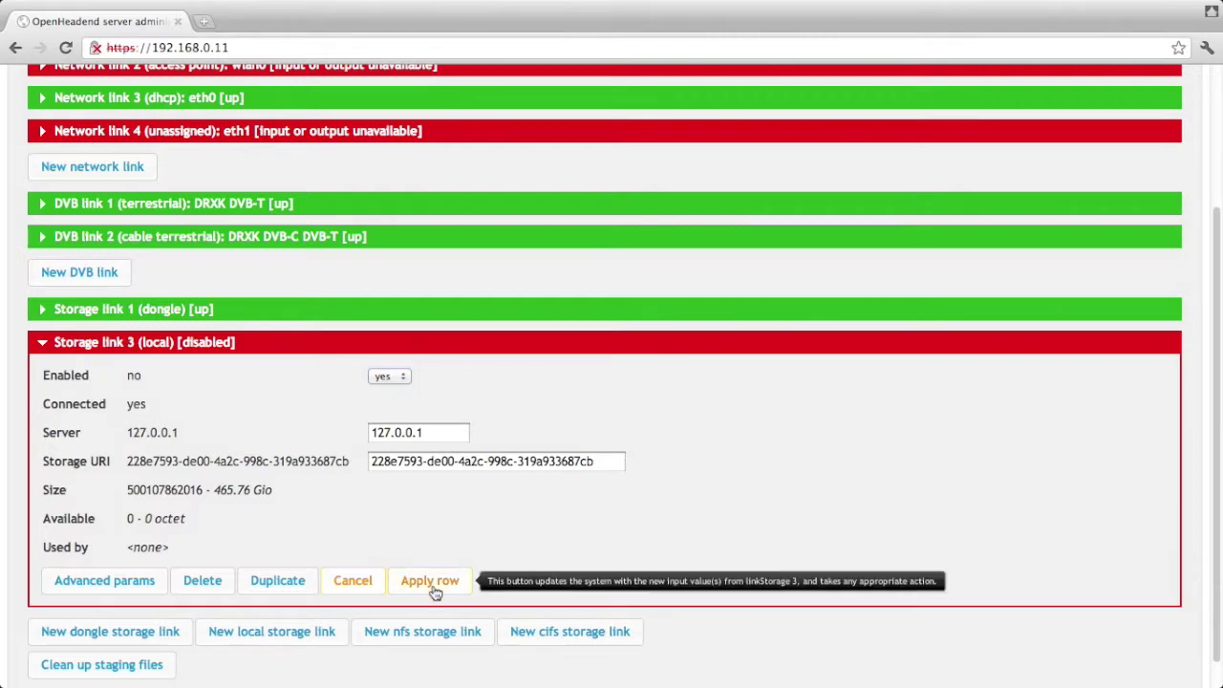
{"action": "left_click", "coordinate": [432, 585]}
{"action": "left_click", "coordinate": [631, 432]}
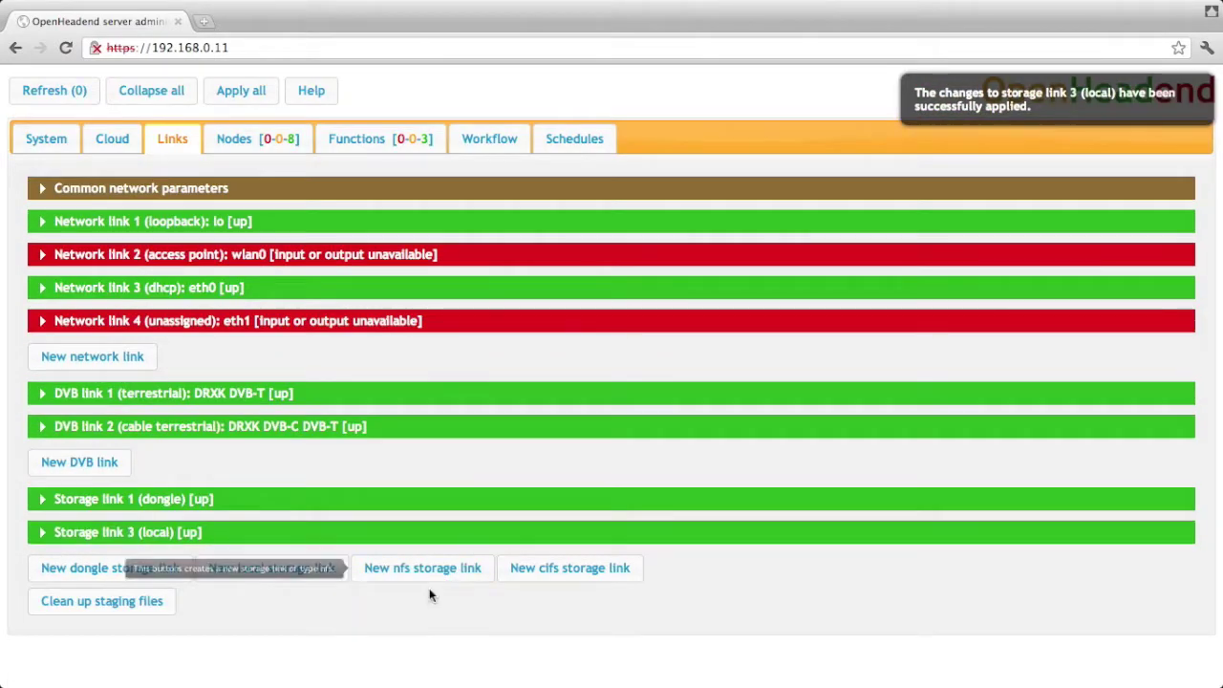
Step: Create a new nfs storage link and delete it again
{"action": "left_click", "coordinate": [446, 570]}
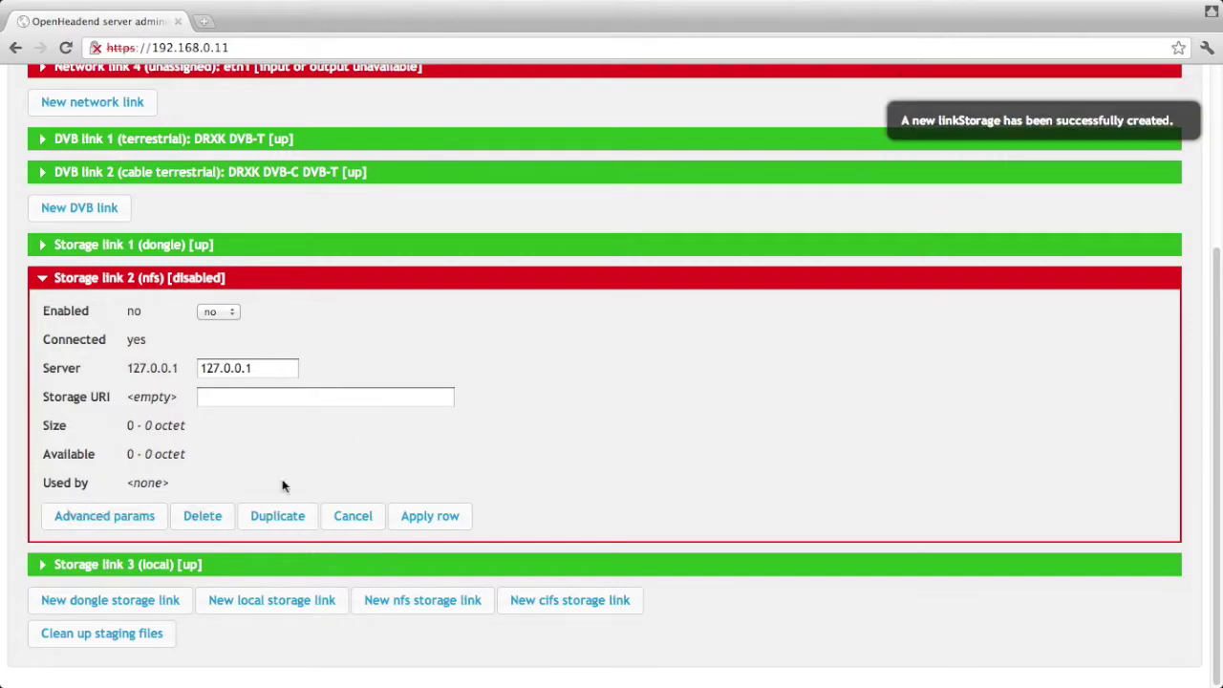
{"action": "left_click", "coordinate": [208, 511]}
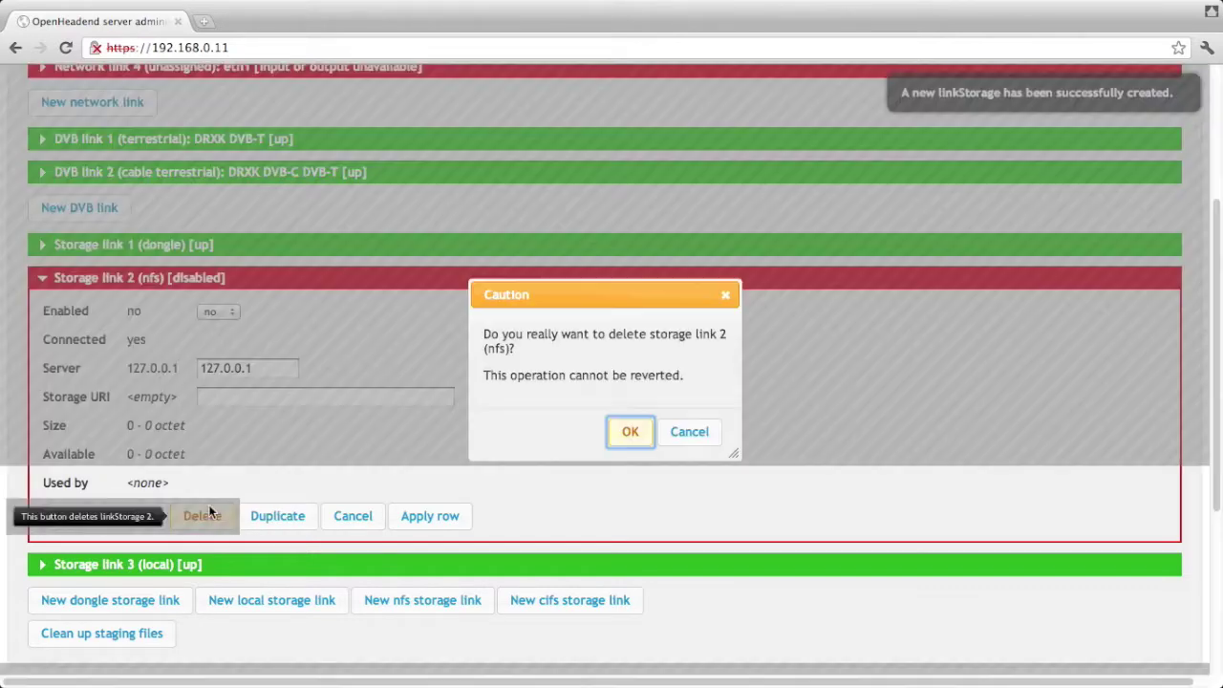
{"action": "left_click", "coordinate": [631, 432]}
Step: Create a new cifs storage link, show its advanced parameters, and delete the link again
{"action": "left_click", "coordinate": [577, 568]}
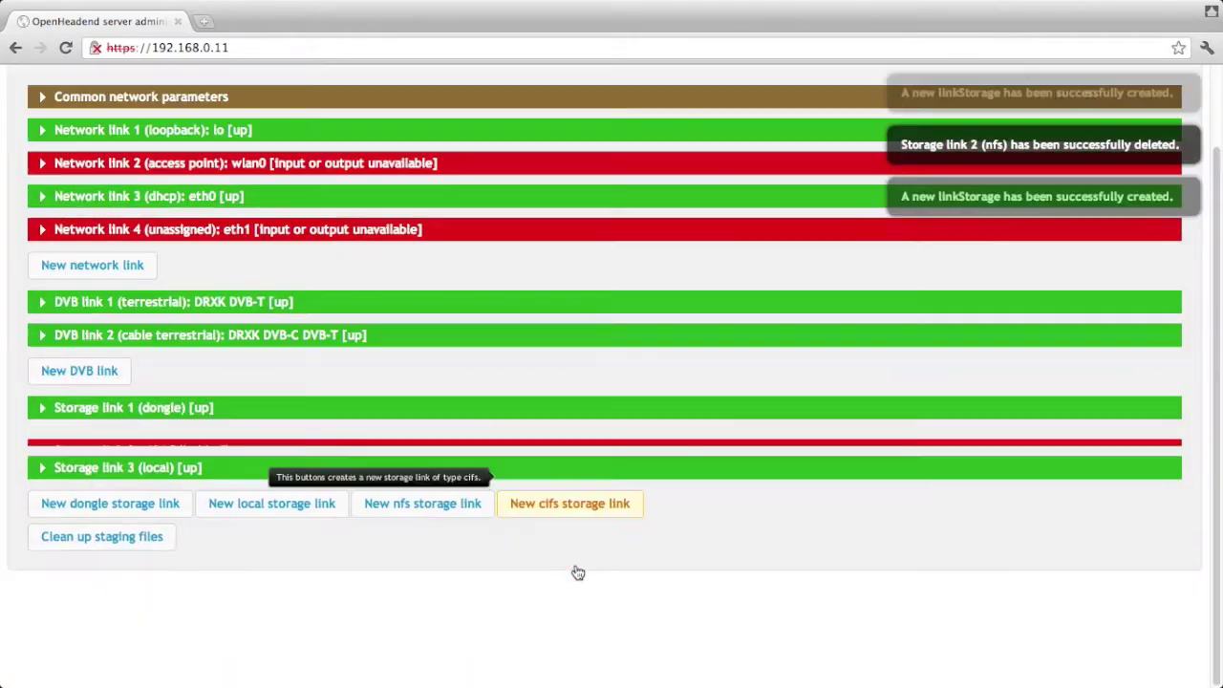
{"action": "scroll", "coordinate": [578, 573], "scroll_direction": "down", "scroll_amount": 3}
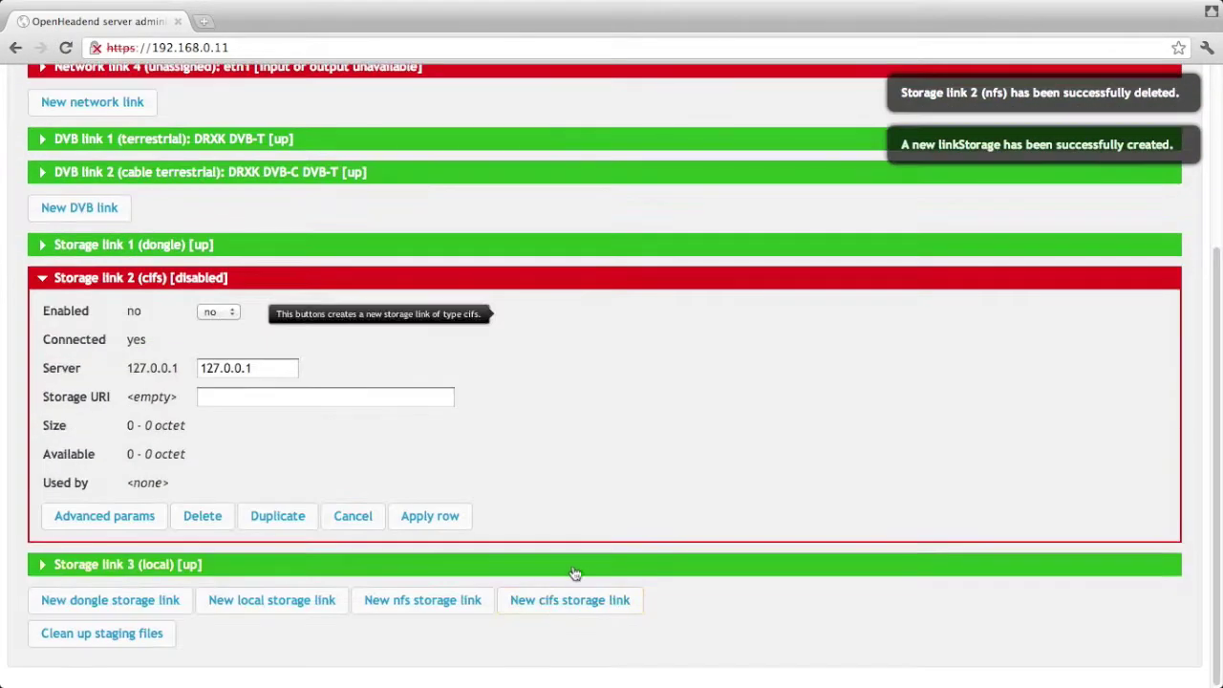
{"action": "left_click", "coordinate": [133, 517]}
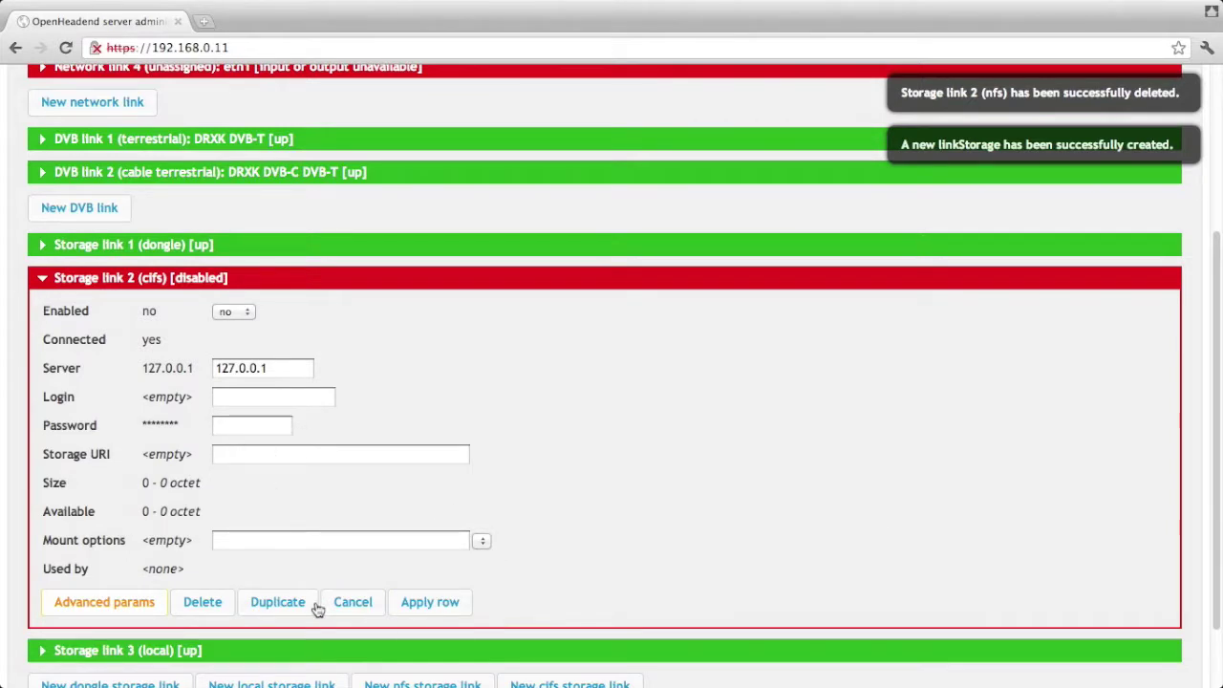
{"action": "left_click", "coordinate": [202, 603]}
{"action": "left_click", "coordinate": [635, 437]}
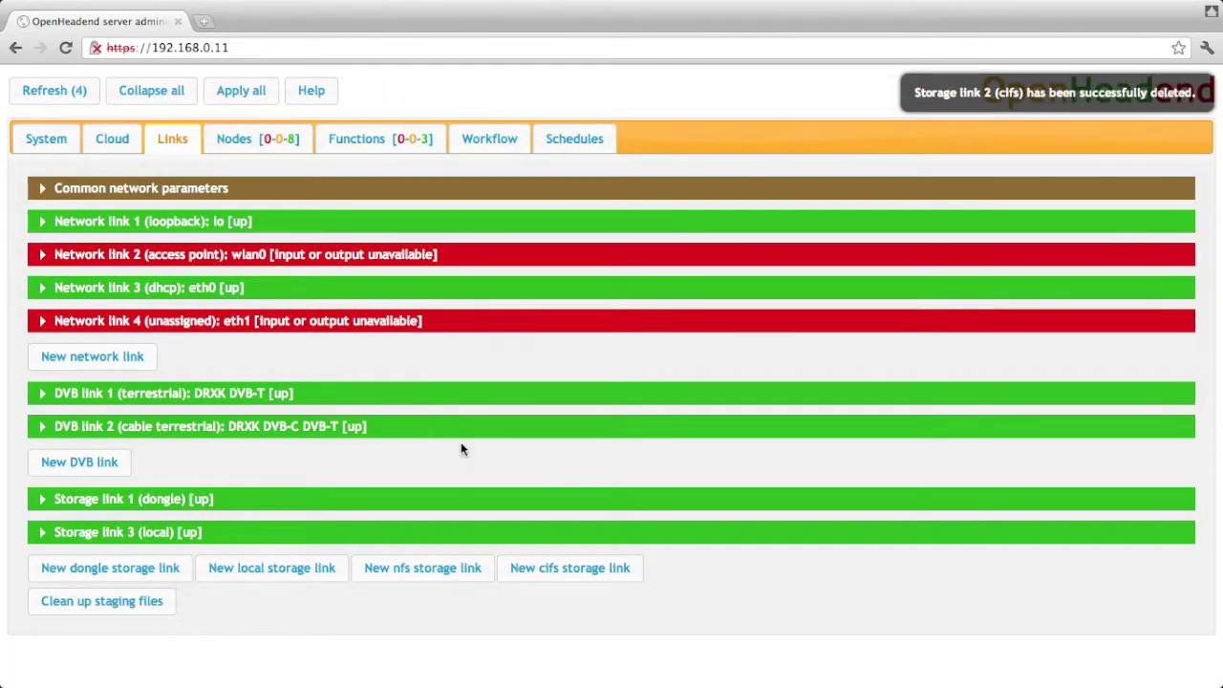
Step: Create a new circular file node and name it "NRJ 12 record"
{"action": "left_click", "coordinate": [281, 144]}
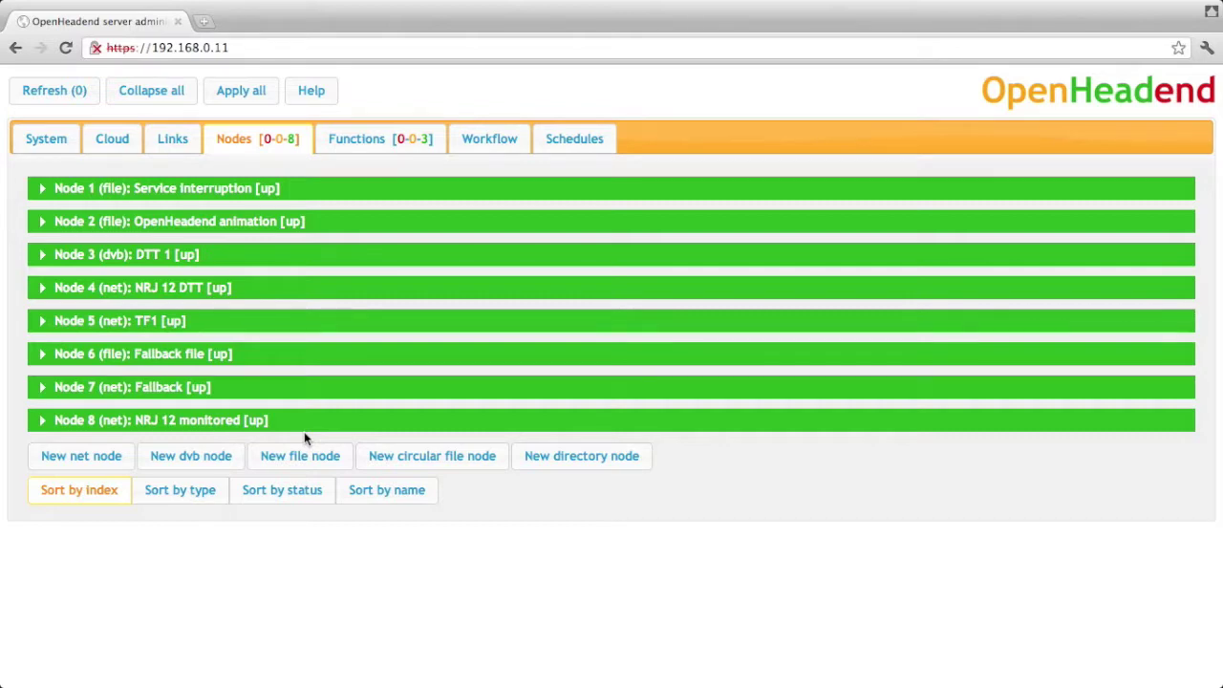
{"action": "left_click", "coordinate": [435, 456]}
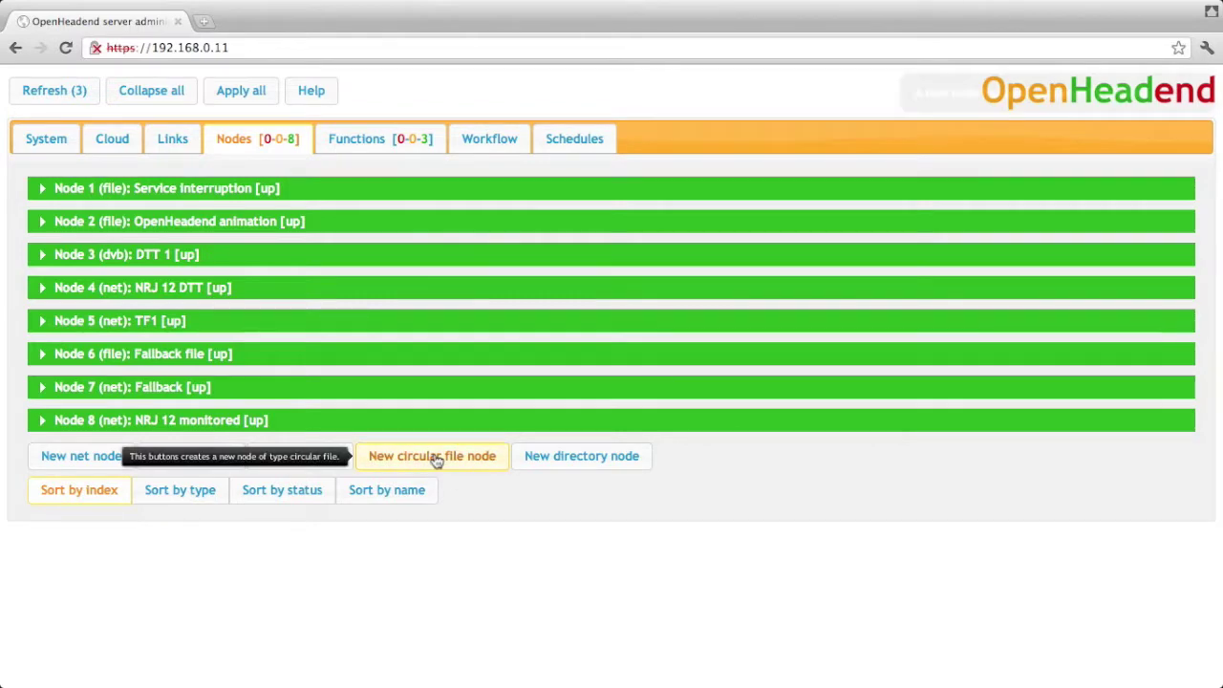
{"action": "scroll", "coordinate": [649, 552], "scroll_direction": "down", "scroll_amount": 3}
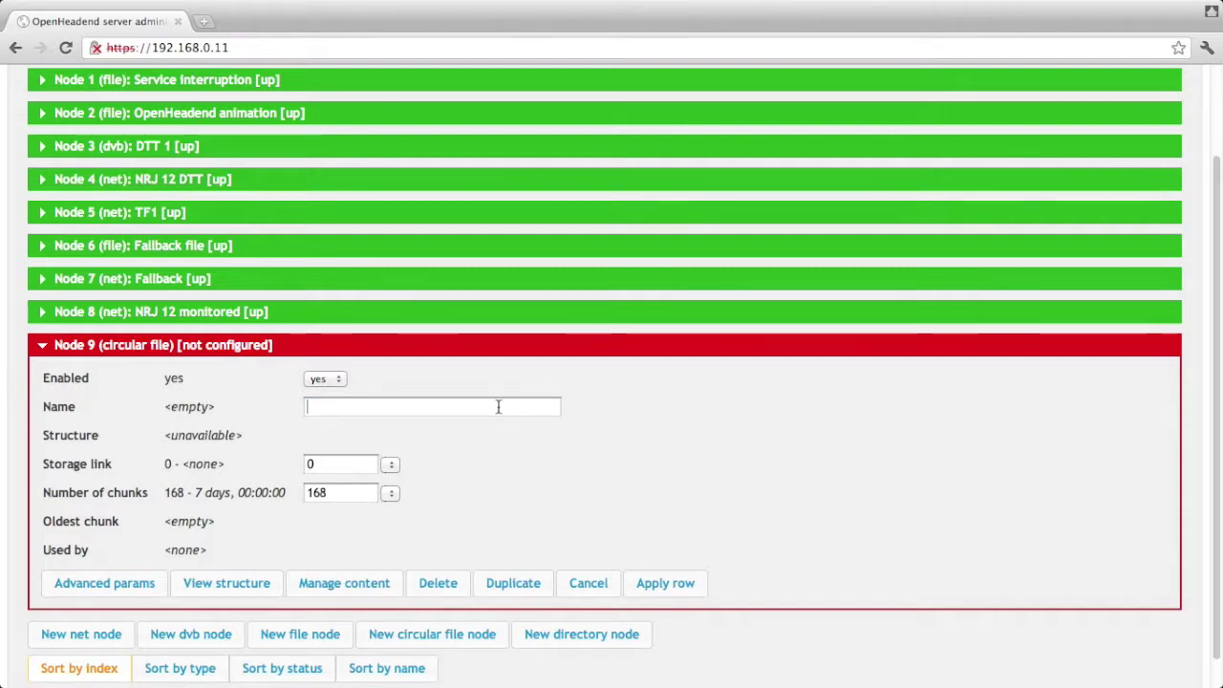
{"action": "left_click", "coordinate": [557, 406]}
{"action": "type", "text": "NRJ 12 record"}
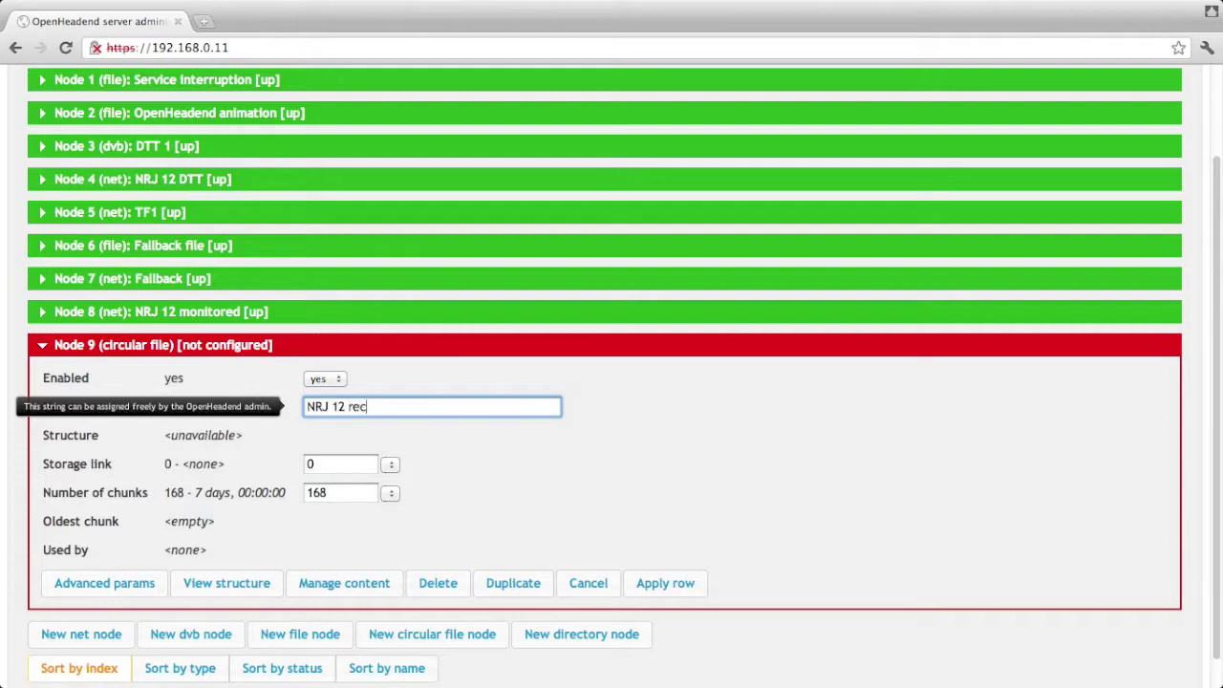
Step: Assign storage link 3 to the circular file node, set its number of chunks to 1 day (24), and apply the changes
{"action": "left_click", "coordinate": [392, 465]}
{"action": "left_click", "coordinate": [397, 495]}
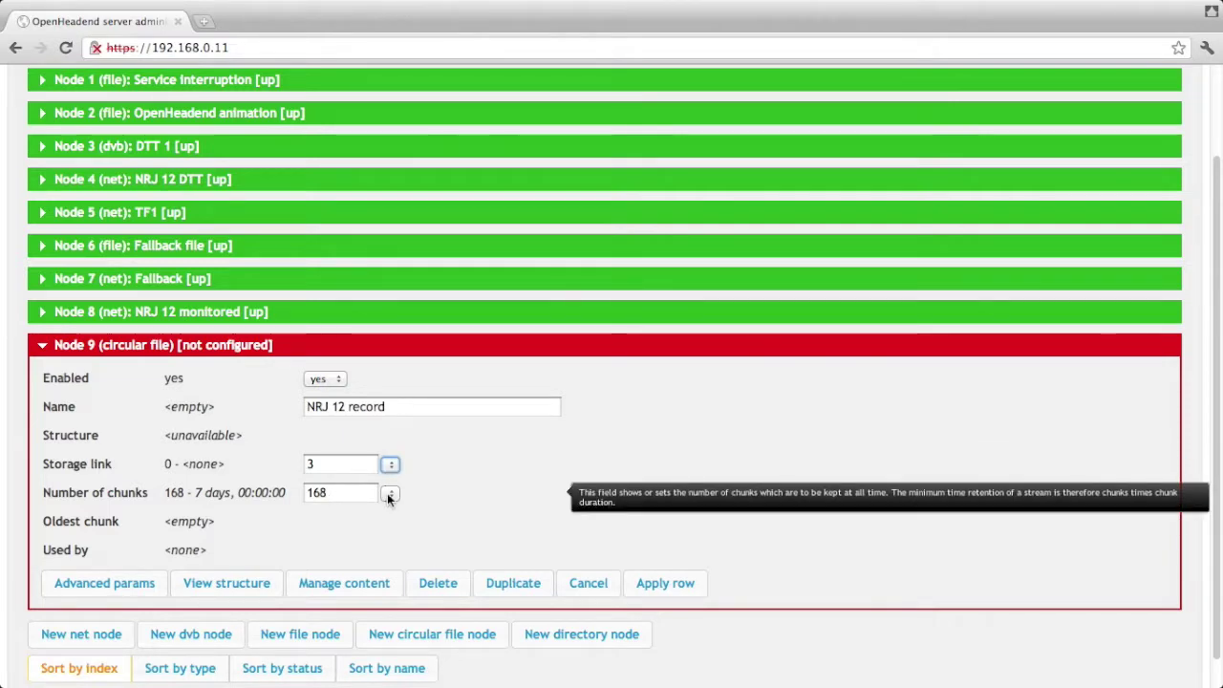
{"action": "left_click", "coordinate": [389, 493]}
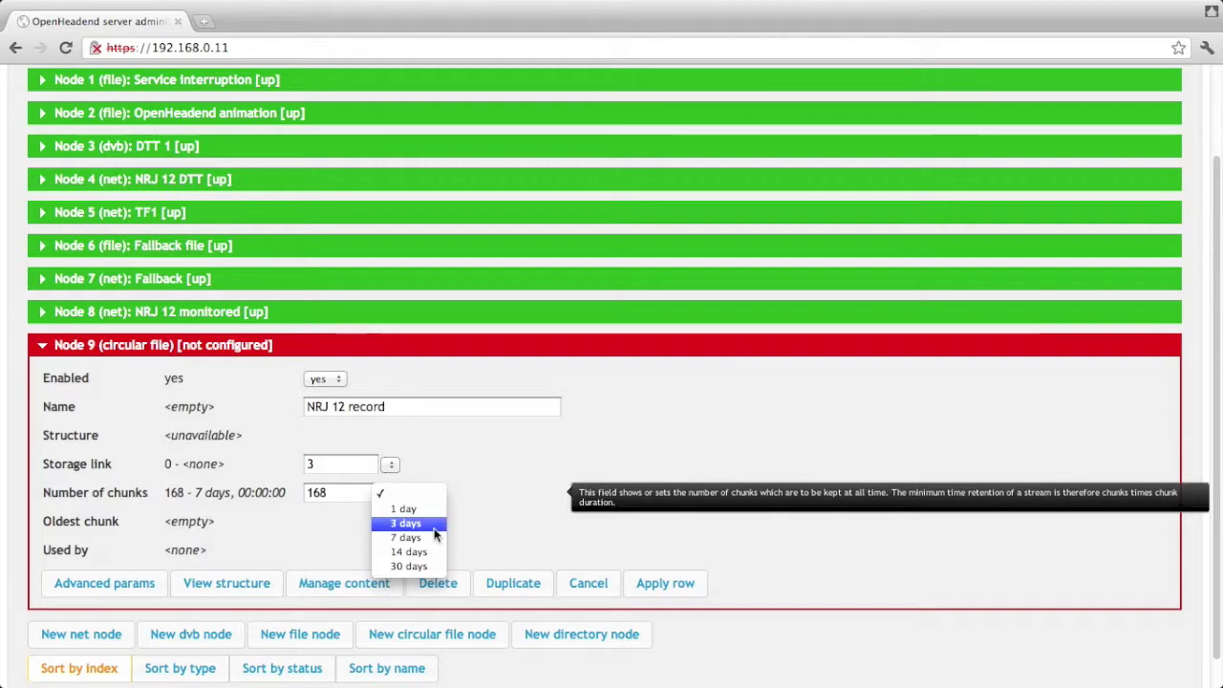
{"action": "left_click", "coordinate": [426, 511]}
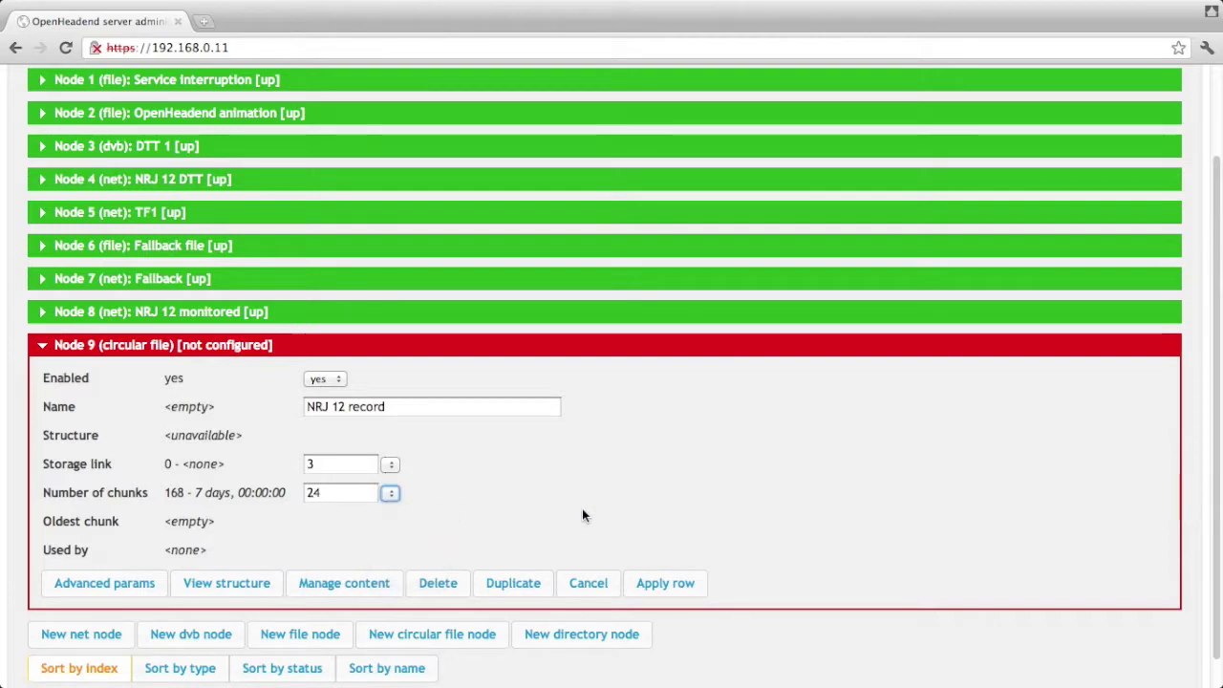
{"action": "left_click", "coordinate": [659, 585]}
{"action": "left_click", "coordinate": [623, 435]}
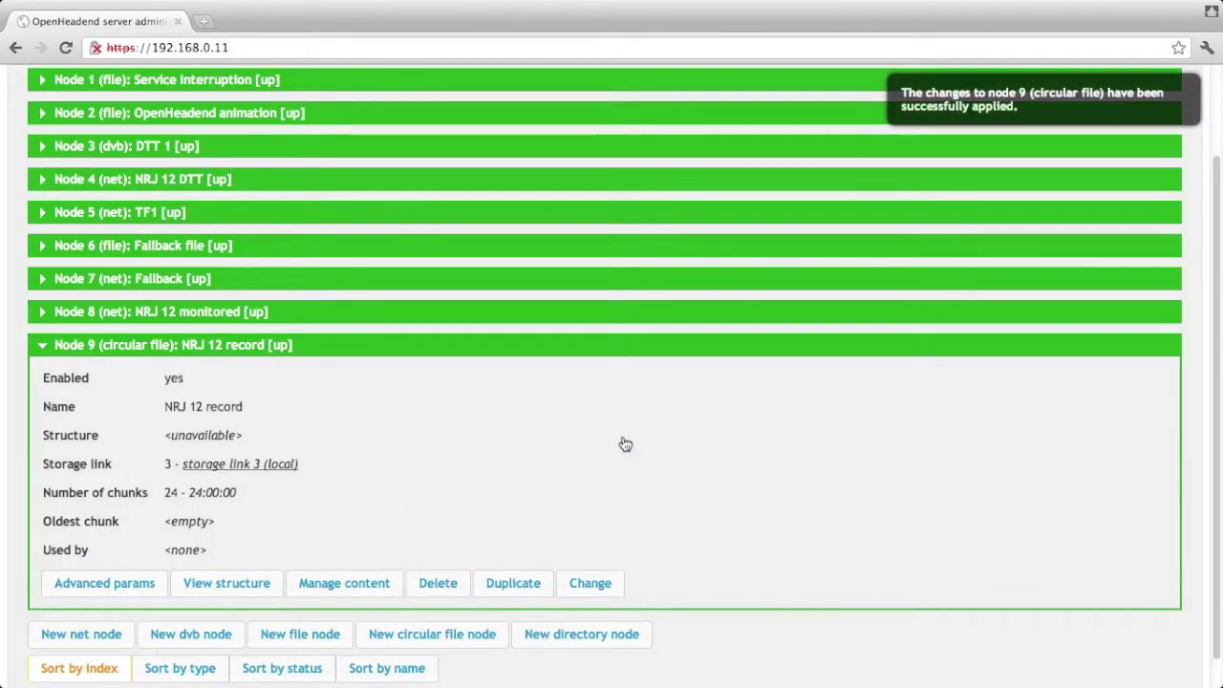
Step: Create a record function with input node 8 (NRJ 12 monitored) and output node 9 (NRJ 12 record), and apply it
{"action": "scroll", "coordinate": [625, 444], "scroll_direction": "up", "scroll_amount": 2}
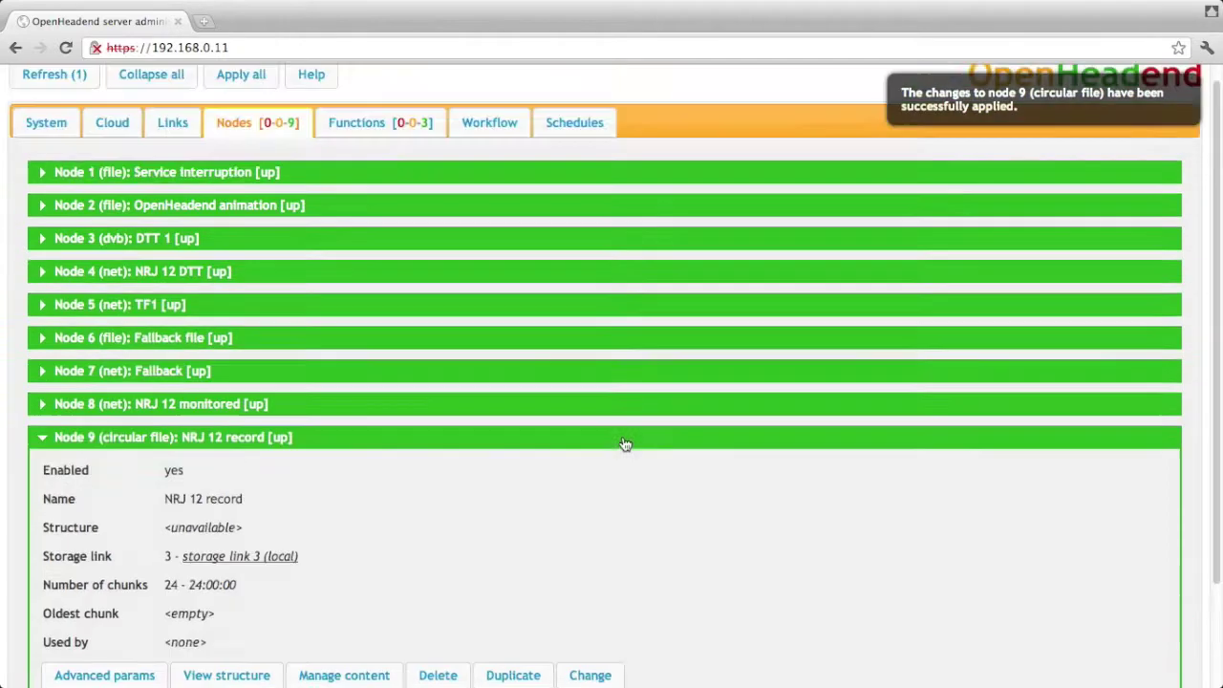
{"action": "left_click", "coordinate": [424, 143]}
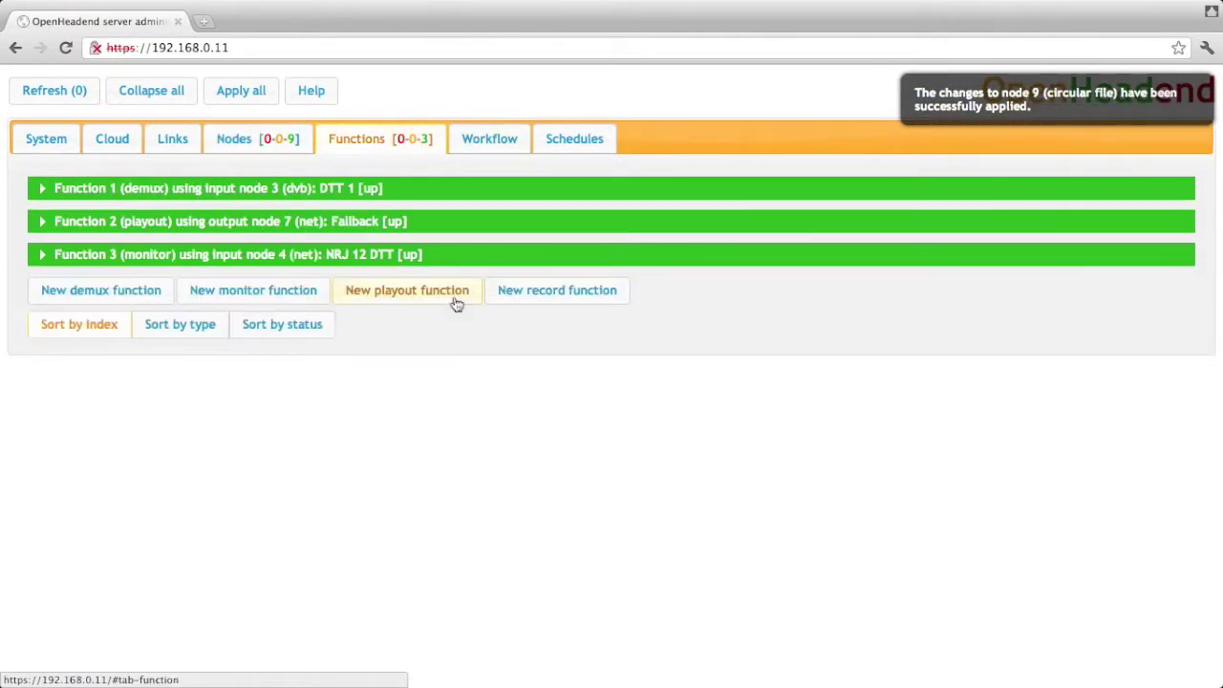
{"action": "left_click", "coordinate": [531, 302]}
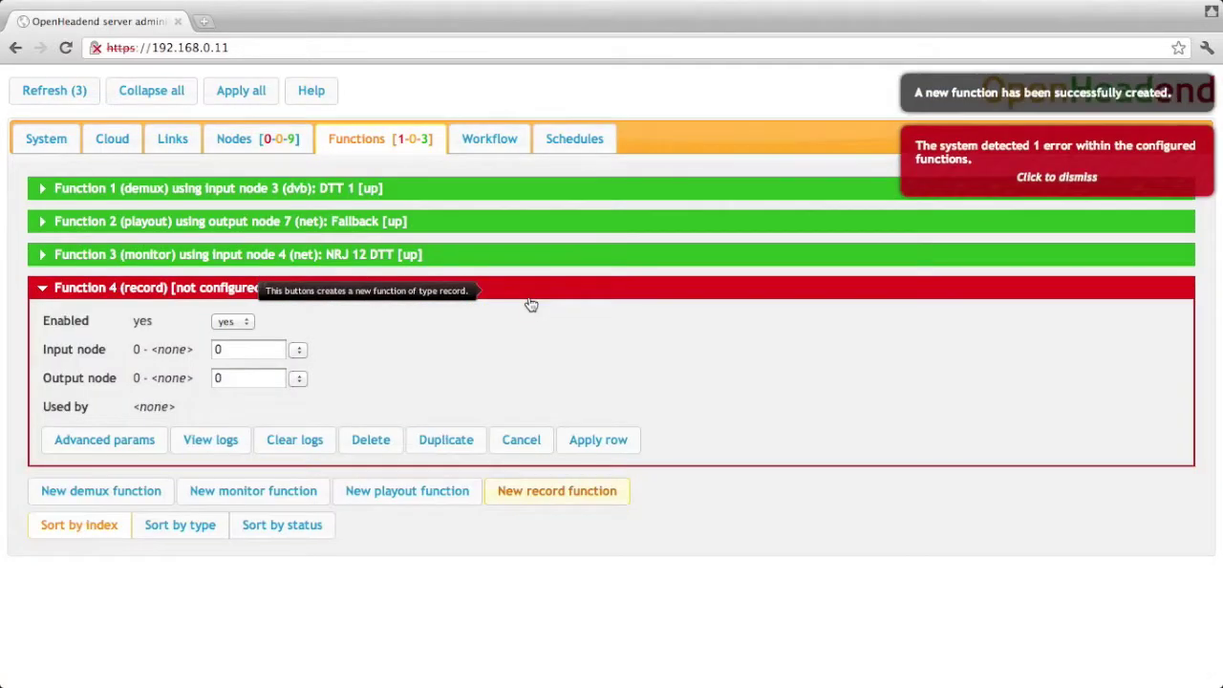
{"action": "left_click", "coordinate": [300, 351]}
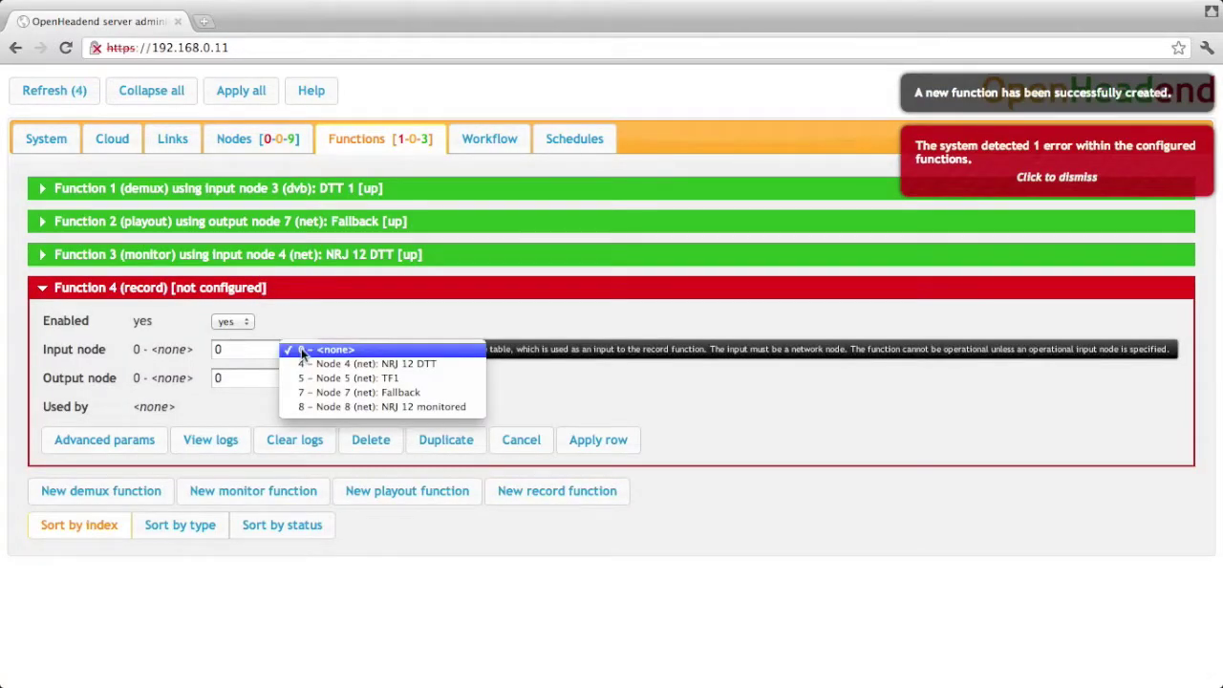
{"action": "left_click", "coordinate": [339, 408]}
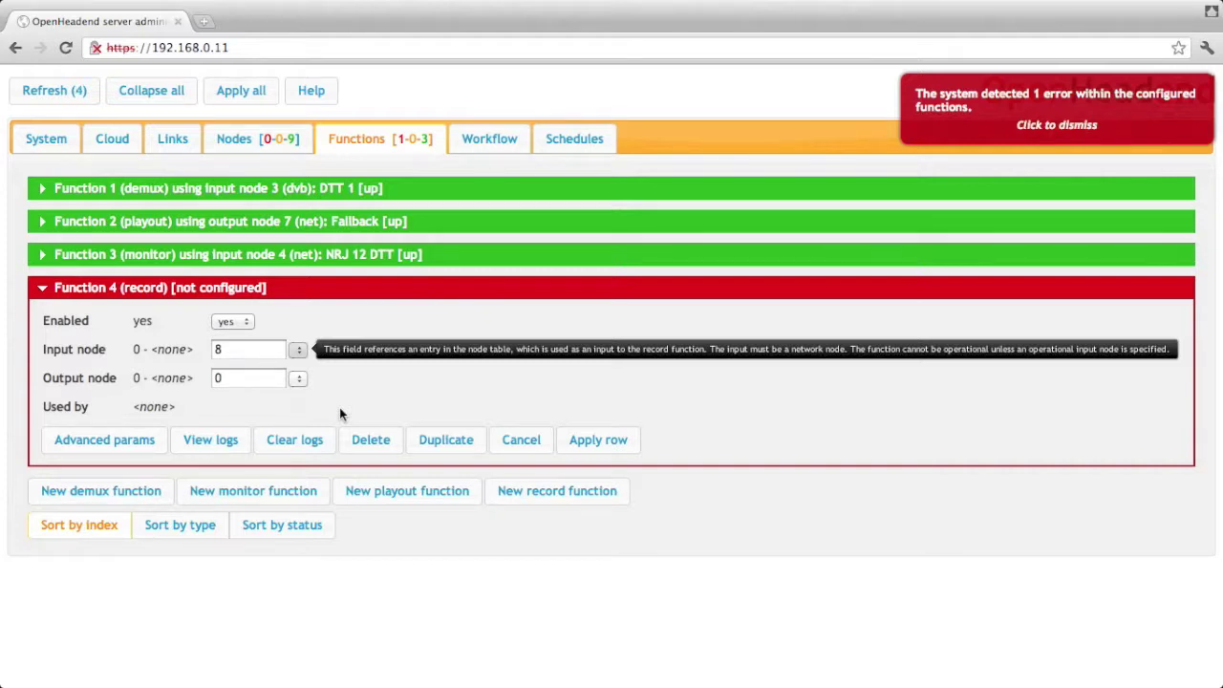
{"action": "left_click", "coordinate": [298, 379]}
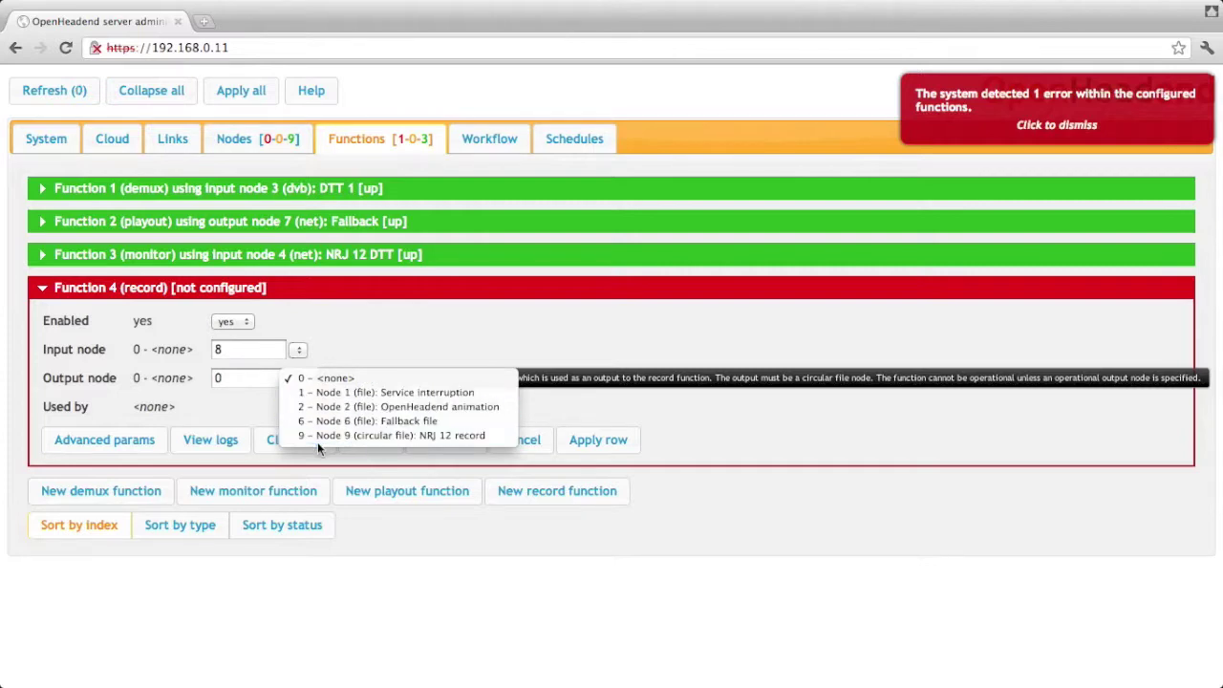
{"action": "left_click", "coordinate": [382, 435]}
{"action": "left_click", "coordinate": [585, 440]}
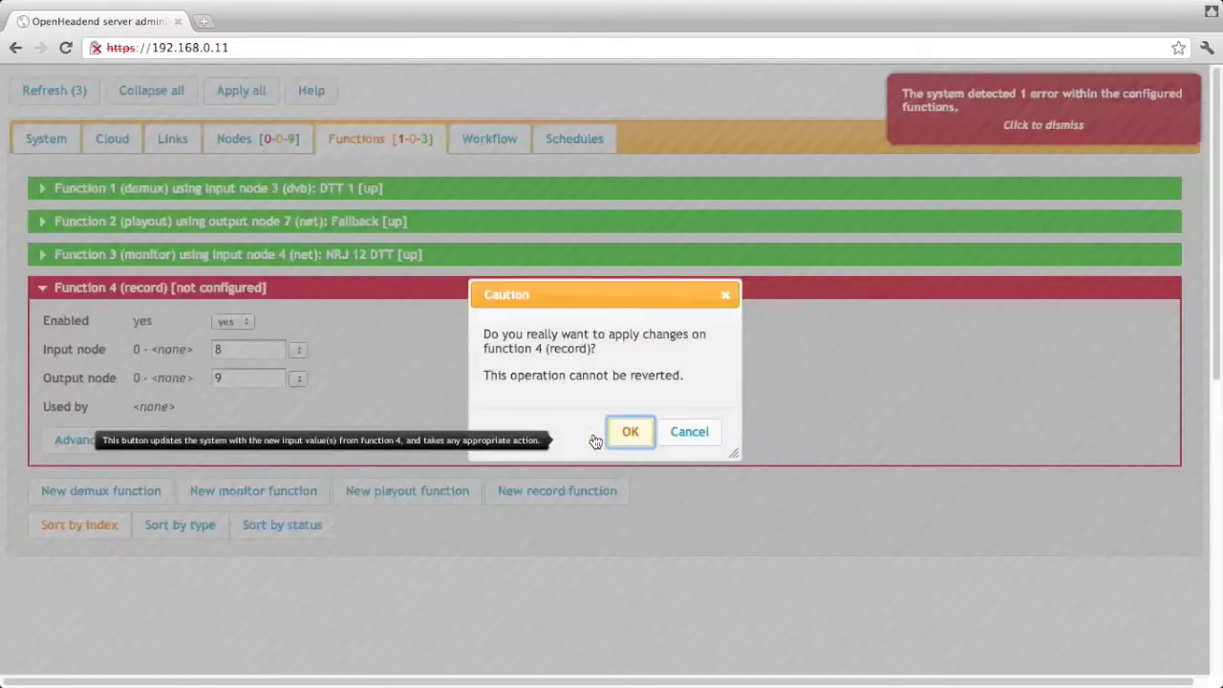
{"action": "left_click", "coordinate": [619, 432]}
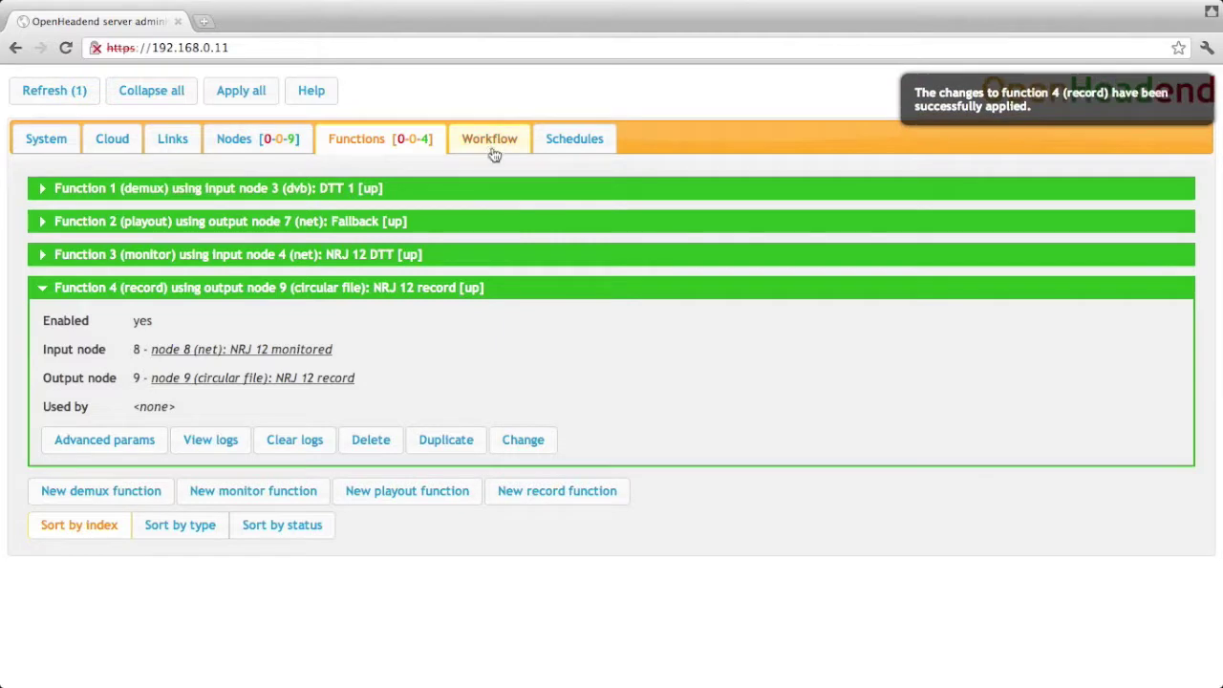
Step: Examine the workflow diagram from the monitored NRJ 12 stream down to the record function and its circular file node
{"action": "left_click", "coordinate": [488, 137]}
{"action": "scroll", "coordinate": [600, 289], "scroll_direction": "down", "scroll_amount": 5}
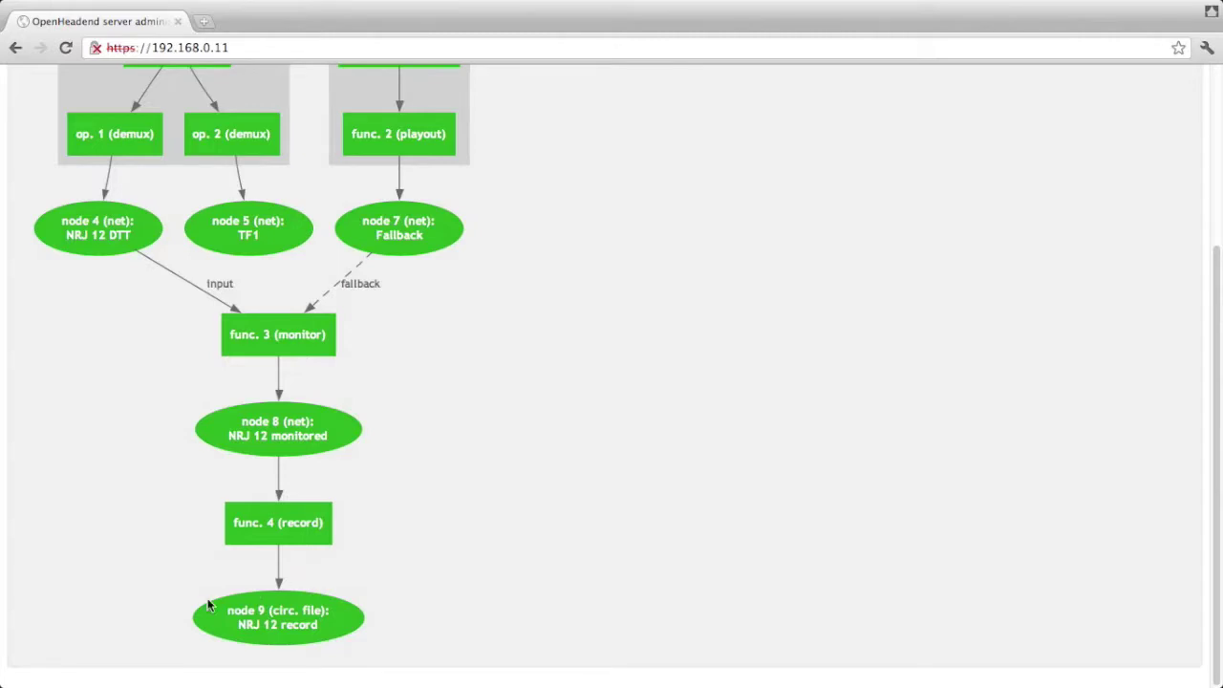
{"action": "scroll", "coordinate": [457, 516], "scroll_direction": "up", "scroll_amount": 5}
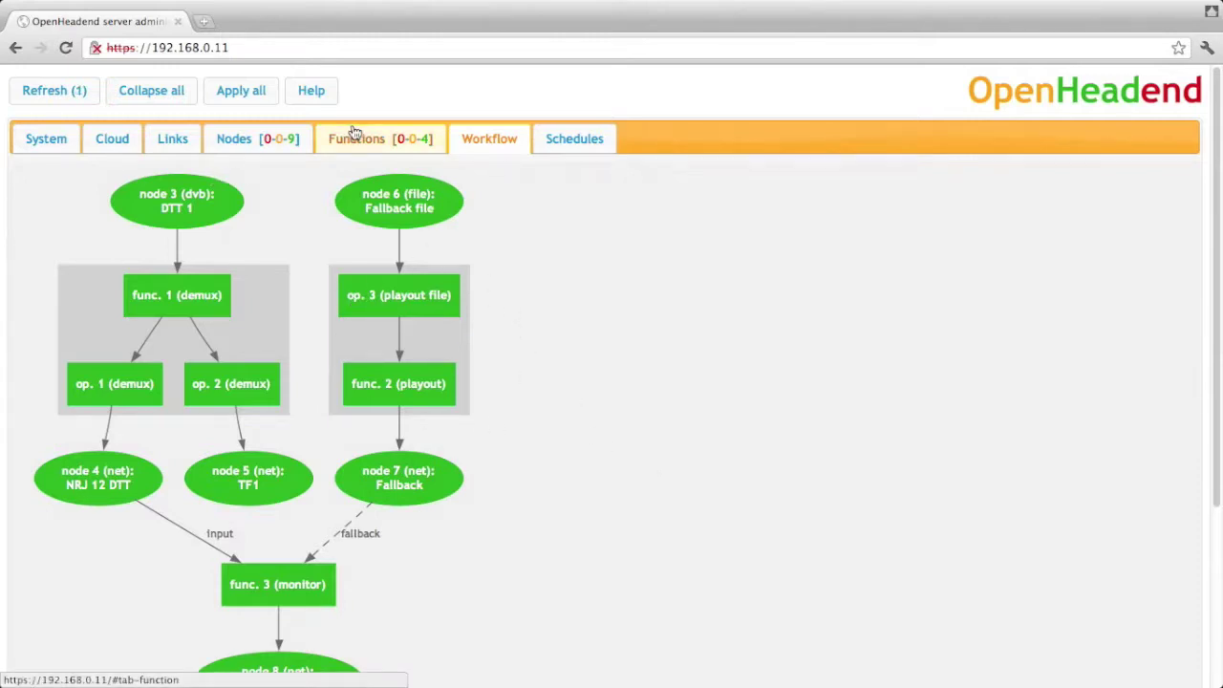
Step: Create a new net node and name it "NRJ 12 timeshifted"
{"action": "left_click", "coordinate": [282, 129]}
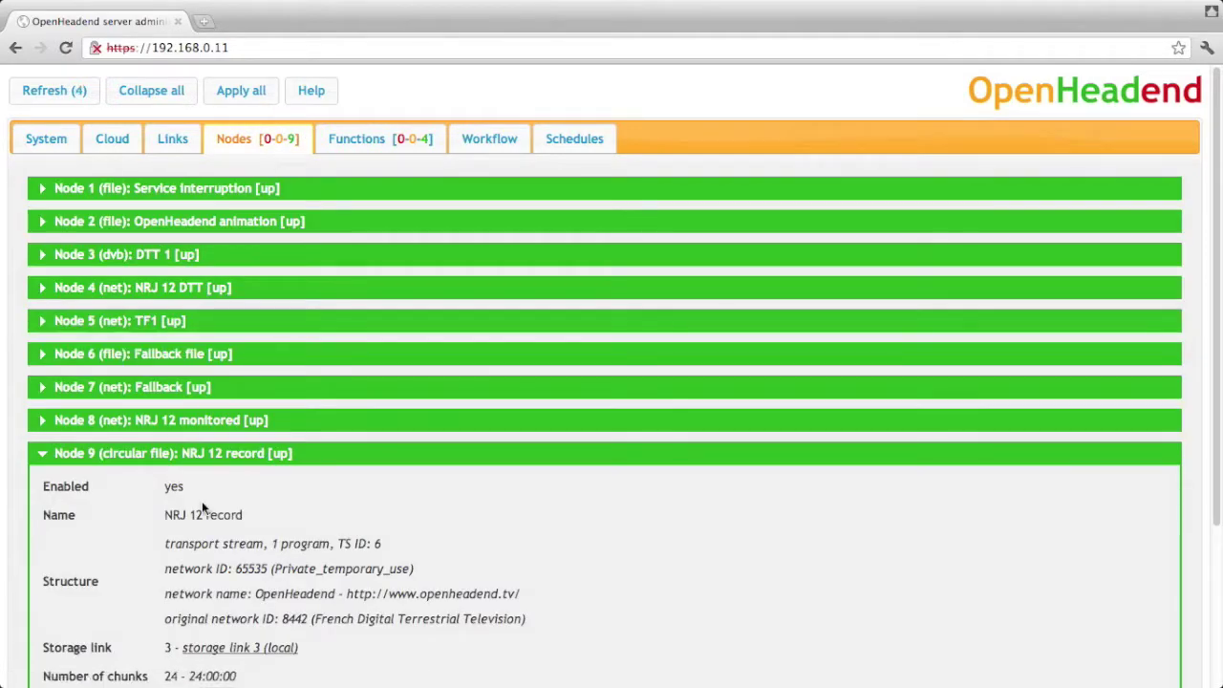
{"action": "left_click", "coordinate": [223, 452]}
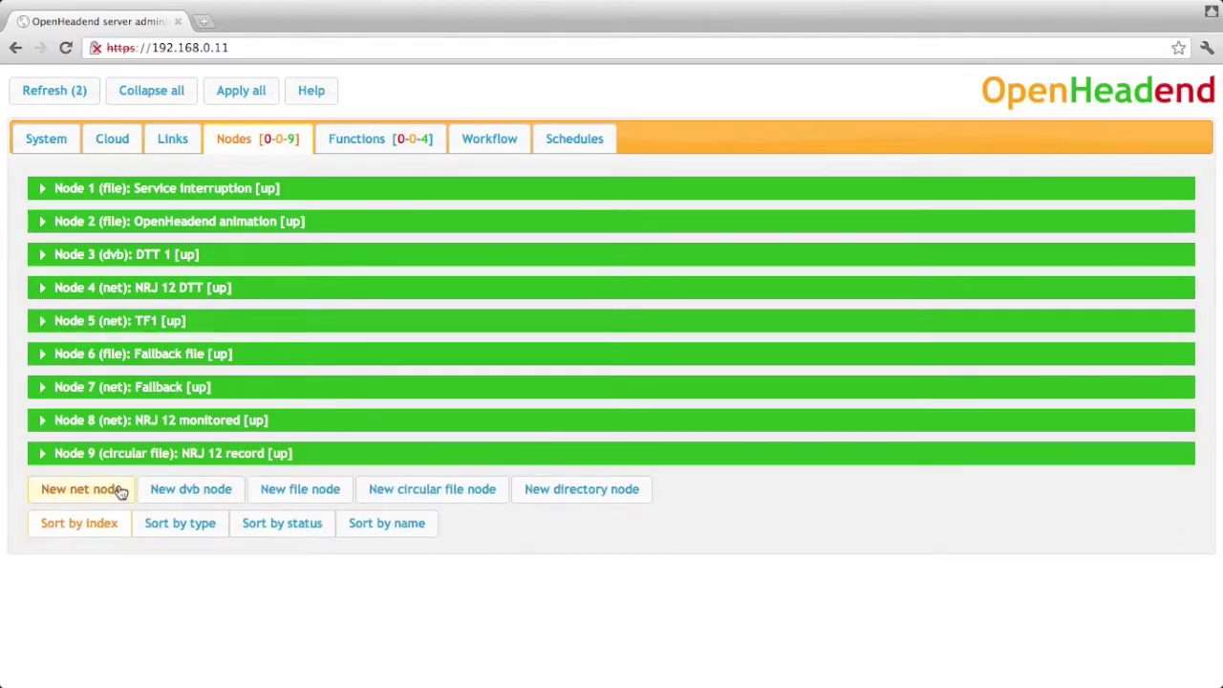
{"action": "left_click", "coordinate": [121, 492]}
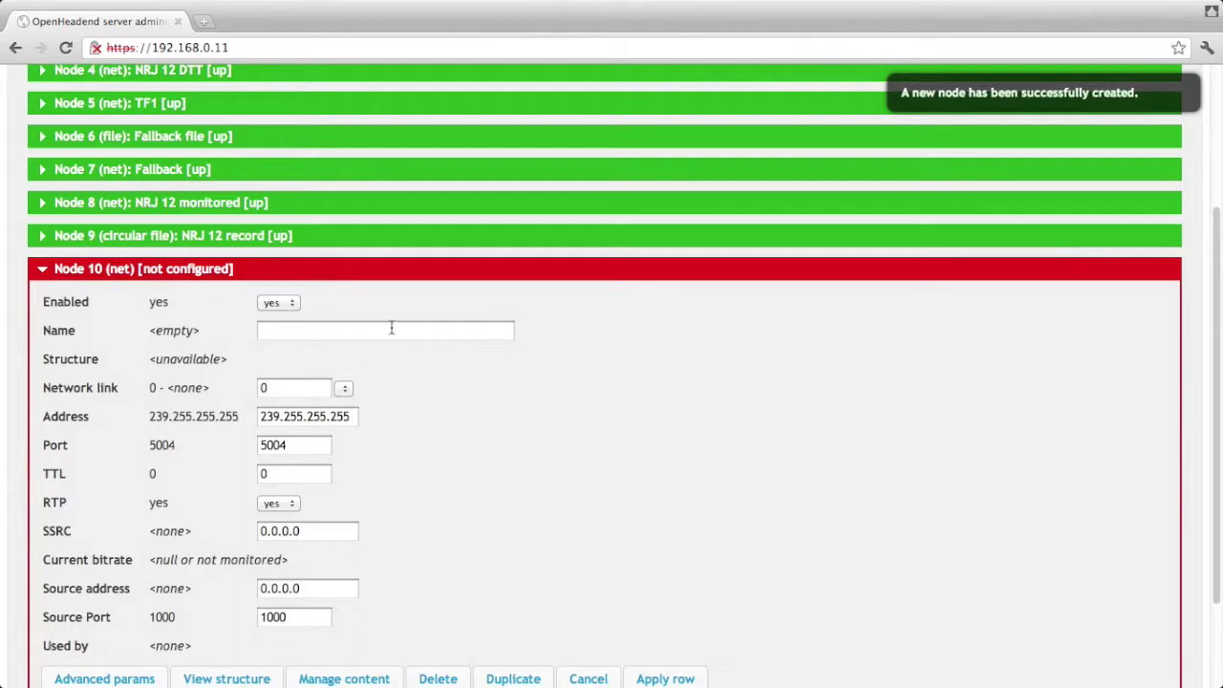
{"action": "left_click", "coordinate": [391, 329]}
{"action": "type", "text": "NRJ"}
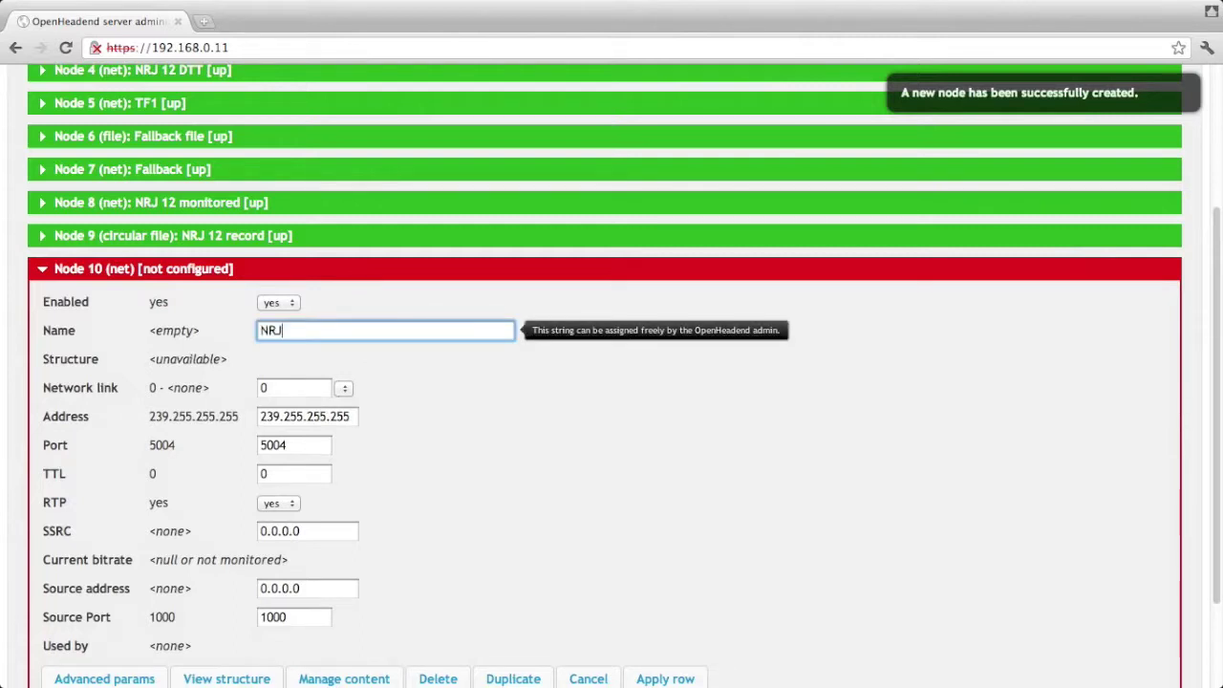
{"action": "type", "text": " 12 timeshifted"}
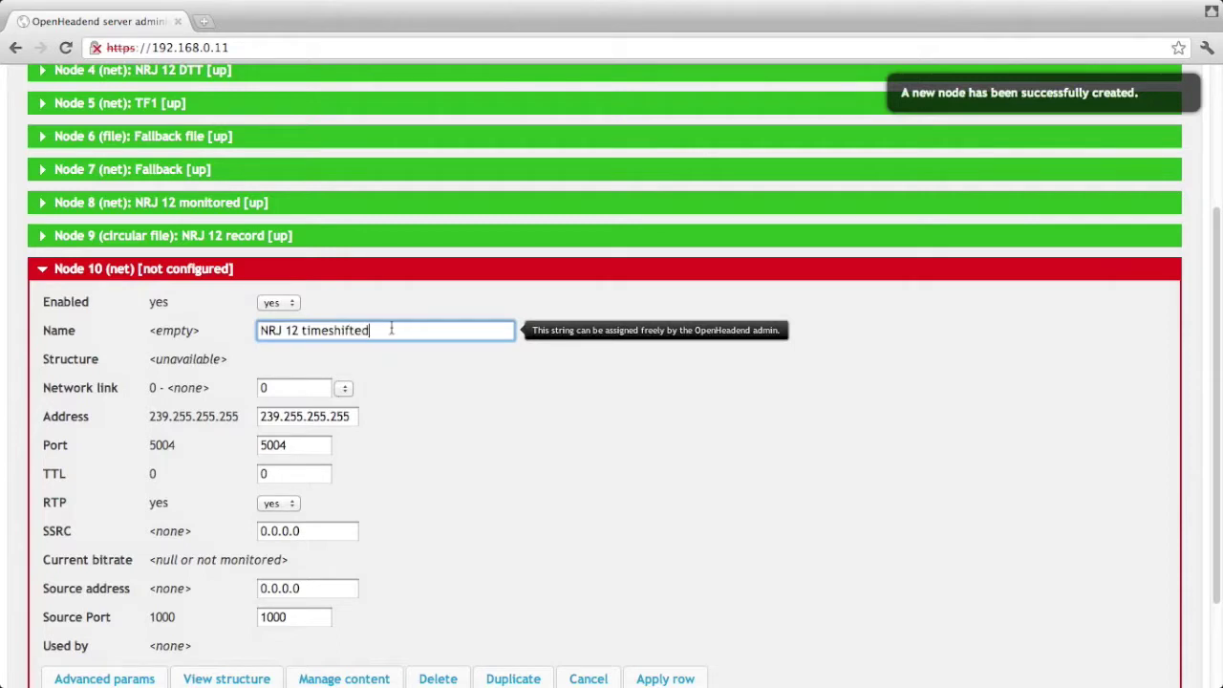
Step: Assign network link 3 and address 239.255.42.100 to the timeshifted net node, and apply the changes
{"action": "left_click", "coordinate": [347, 389]}
{"action": "left_click", "coordinate": [341, 429]}
{"action": "left_click_drag", "start_coordinate": [307, 417], "coordinate": [357, 417]}
{"action": "type", "text": "42."}
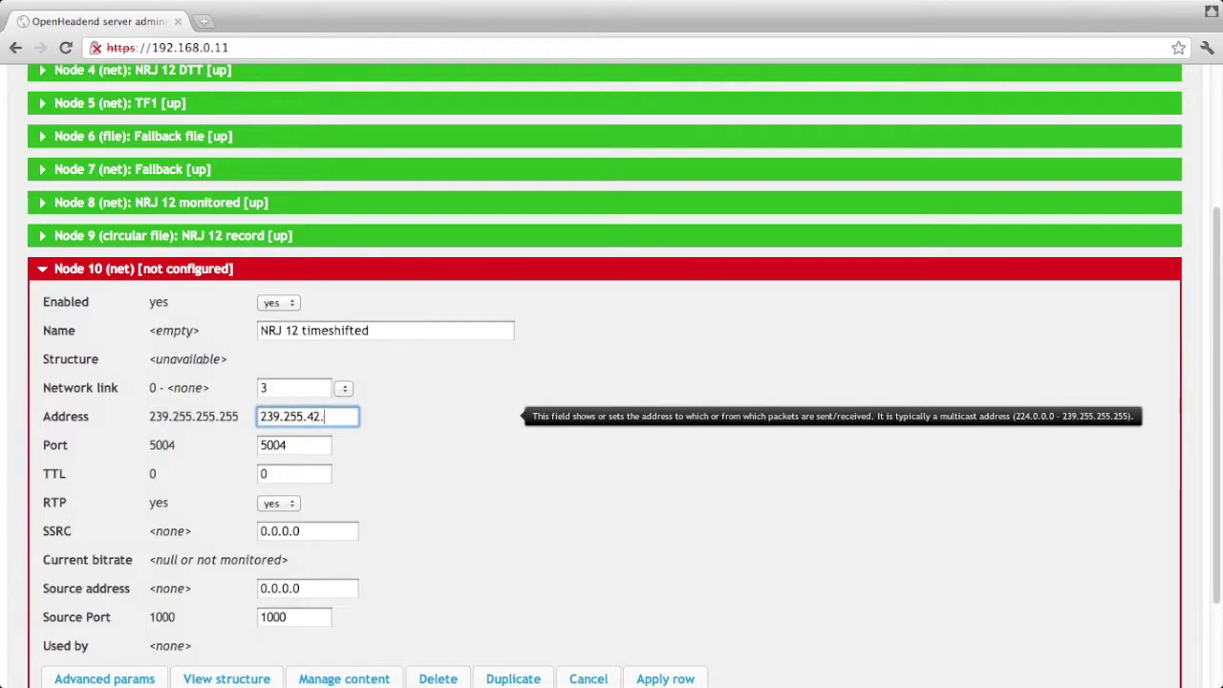
{"action": "type", "text": "100"}
{"action": "scroll", "coordinate": [622, 587], "scroll_direction": "down", "scroll_amount": 2}
{"action": "left_click", "coordinate": [654, 600]}
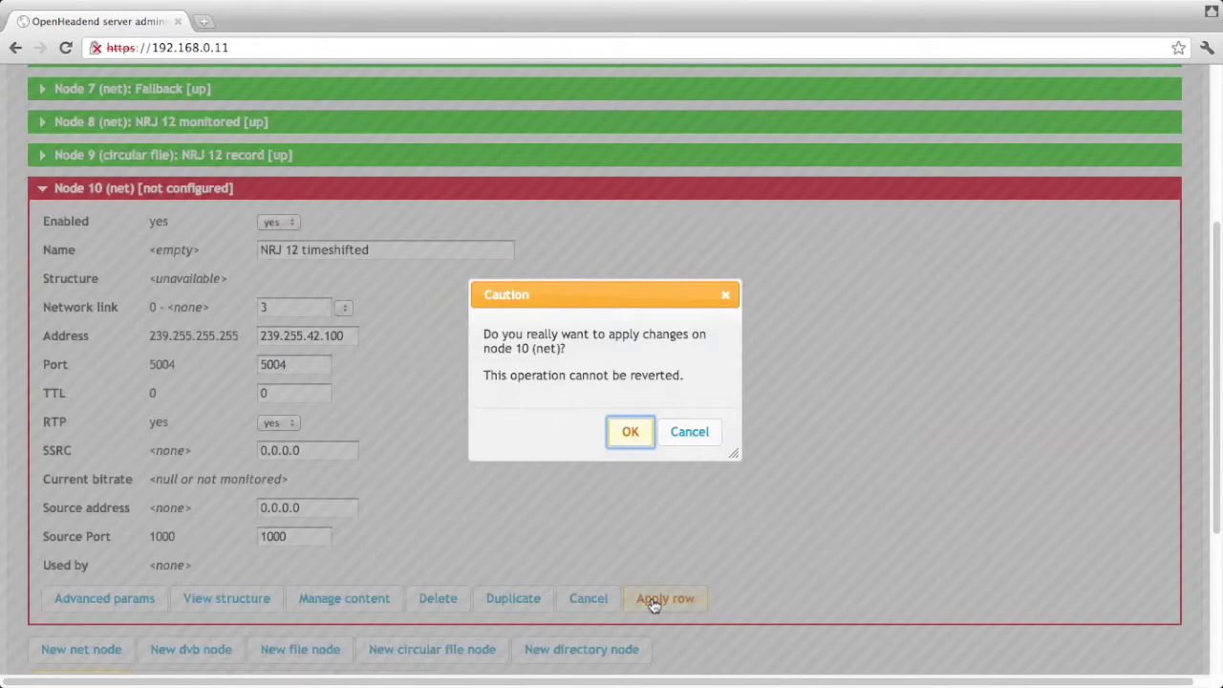
{"action": "left_click", "coordinate": [631, 434]}
{"action": "scroll", "coordinate": [579, 258], "scroll_direction": "up", "scroll_amount": 5}
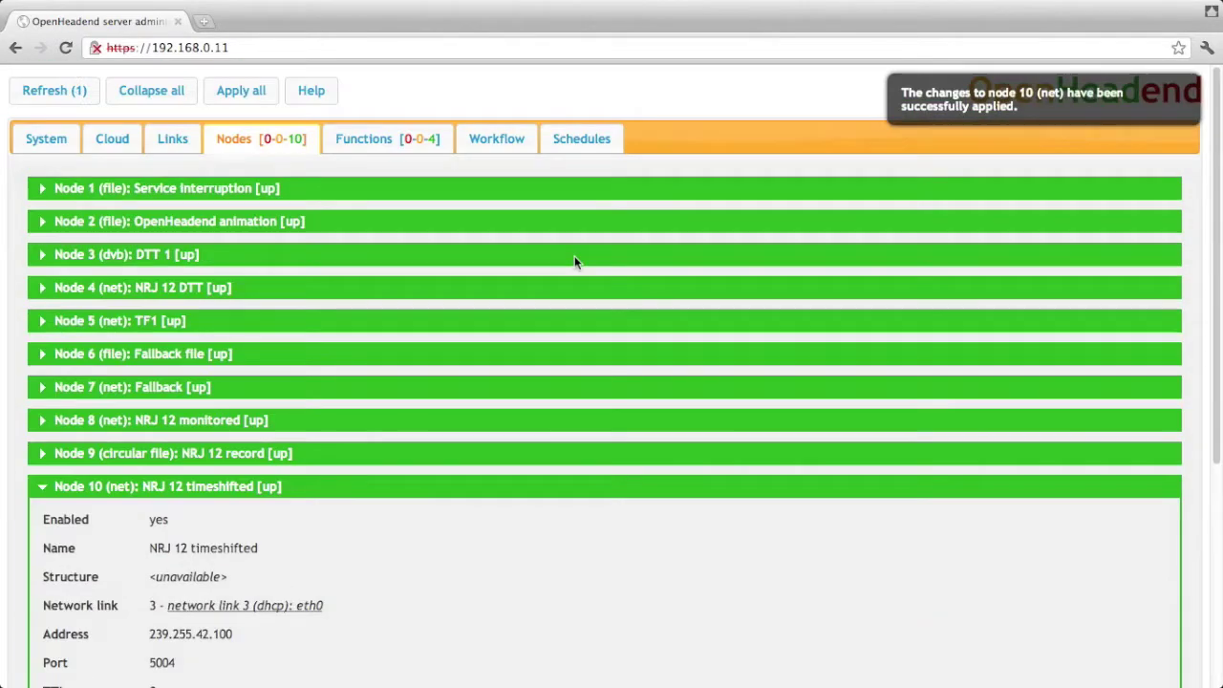
Step: Create a playout function with output node 10 (NRJ 12 timeshifted) and apply it
{"action": "left_click", "coordinate": [441, 151]}
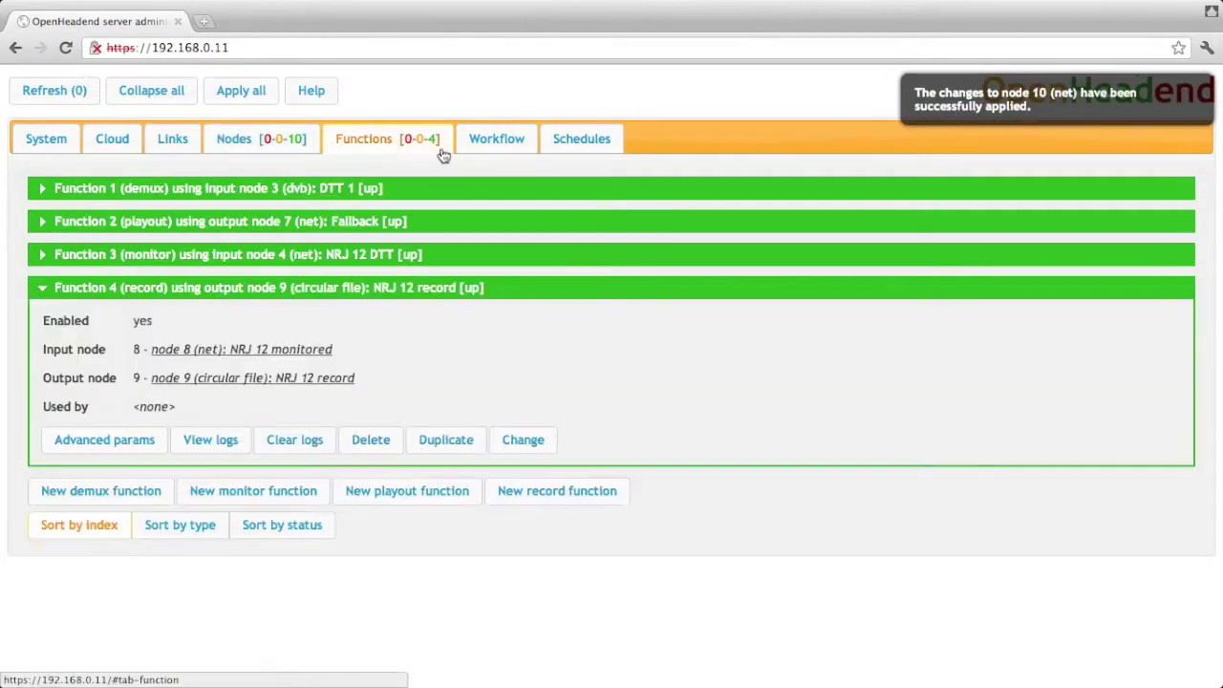
{"action": "left_click", "coordinate": [498, 292]}
{"action": "left_click", "coordinate": [403, 323]}
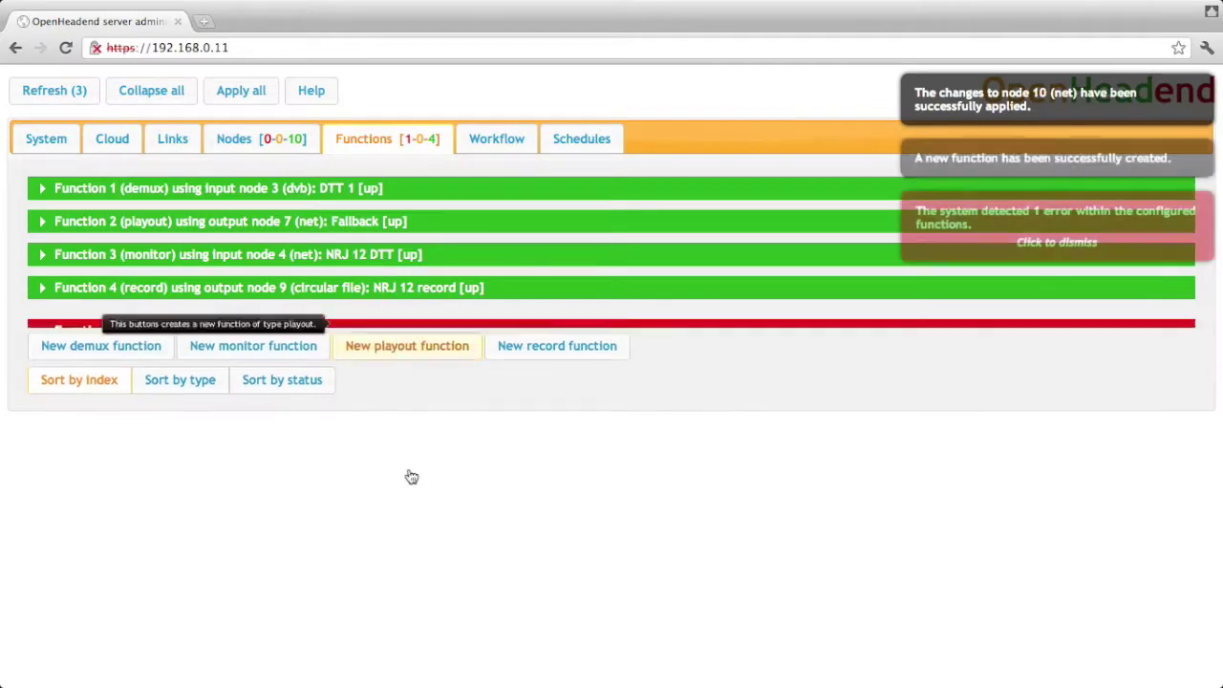
{"action": "left_click", "coordinate": [298, 383]}
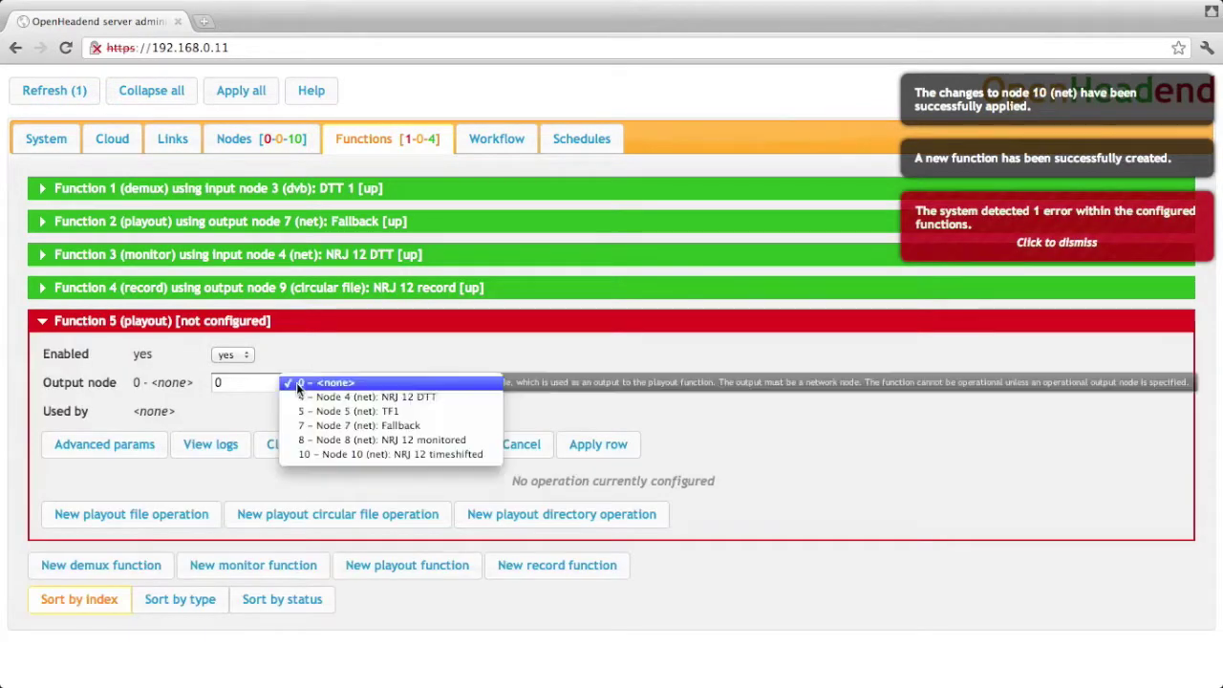
{"action": "left_click", "coordinate": [323, 455]}
{"action": "left_click", "coordinate": [612, 446]}
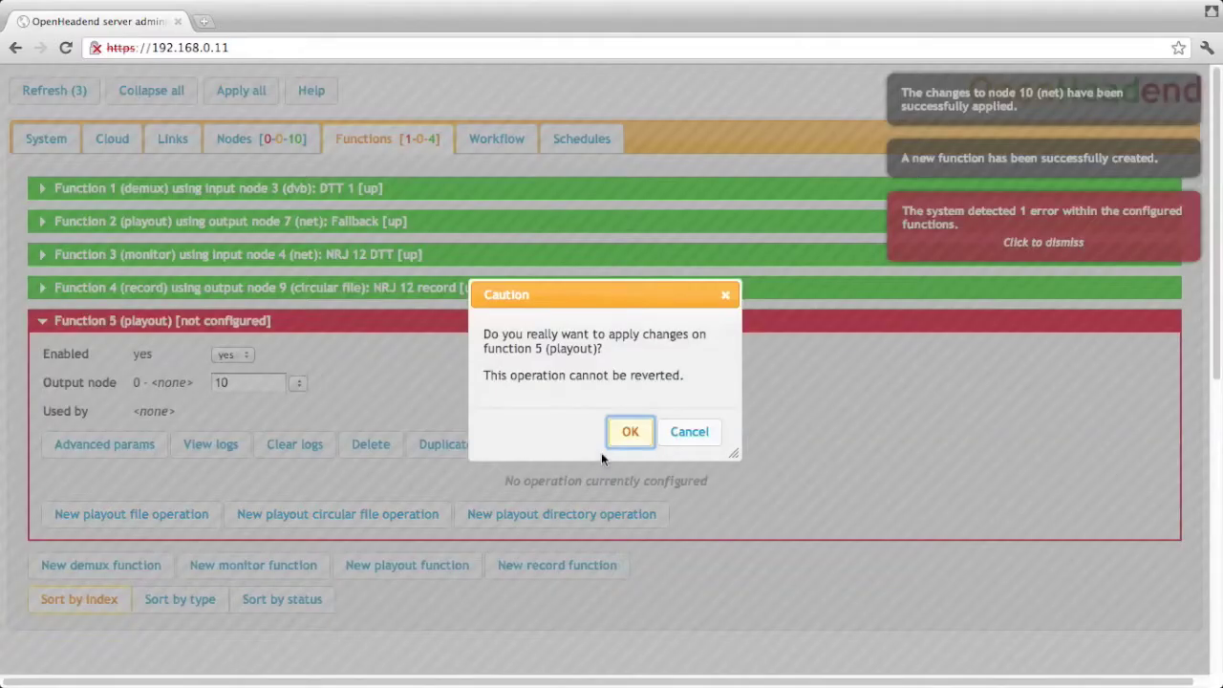
{"action": "left_click", "coordinate": [636, 431]}
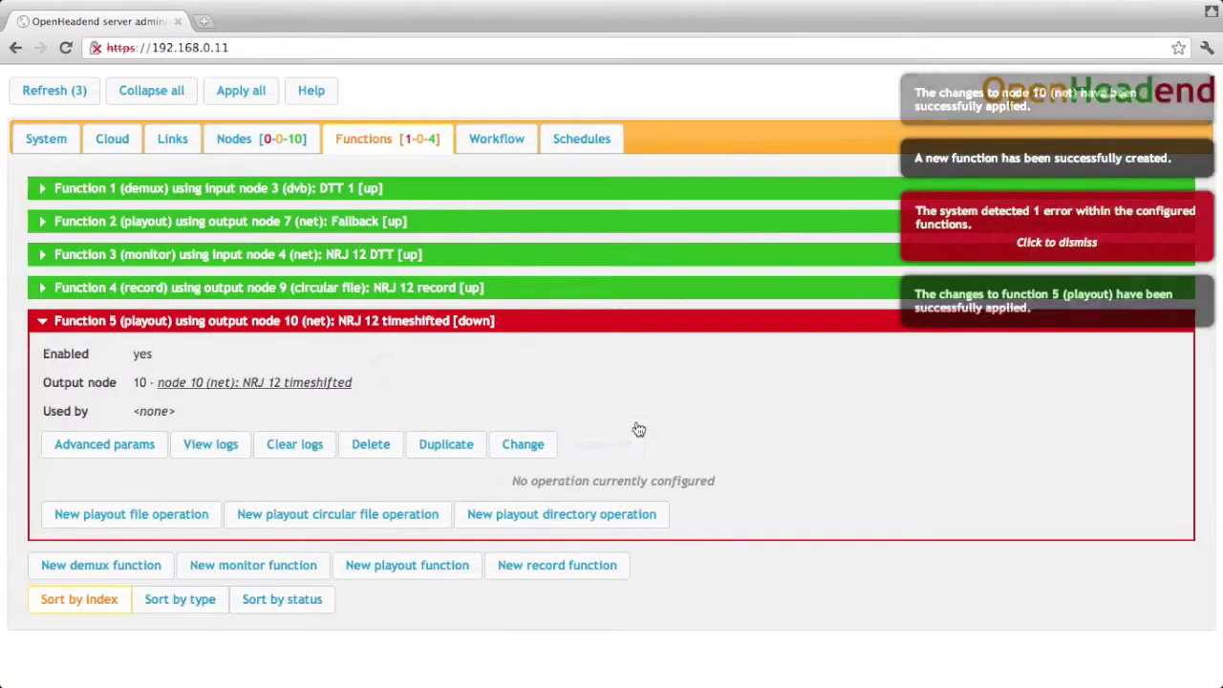
Step: Add a playout circular file operation to the function, with input node 9 (NRJ 12 record) and a delay of 1 min (60)
{"action": "left_click", "coordinate": [406, 521]}
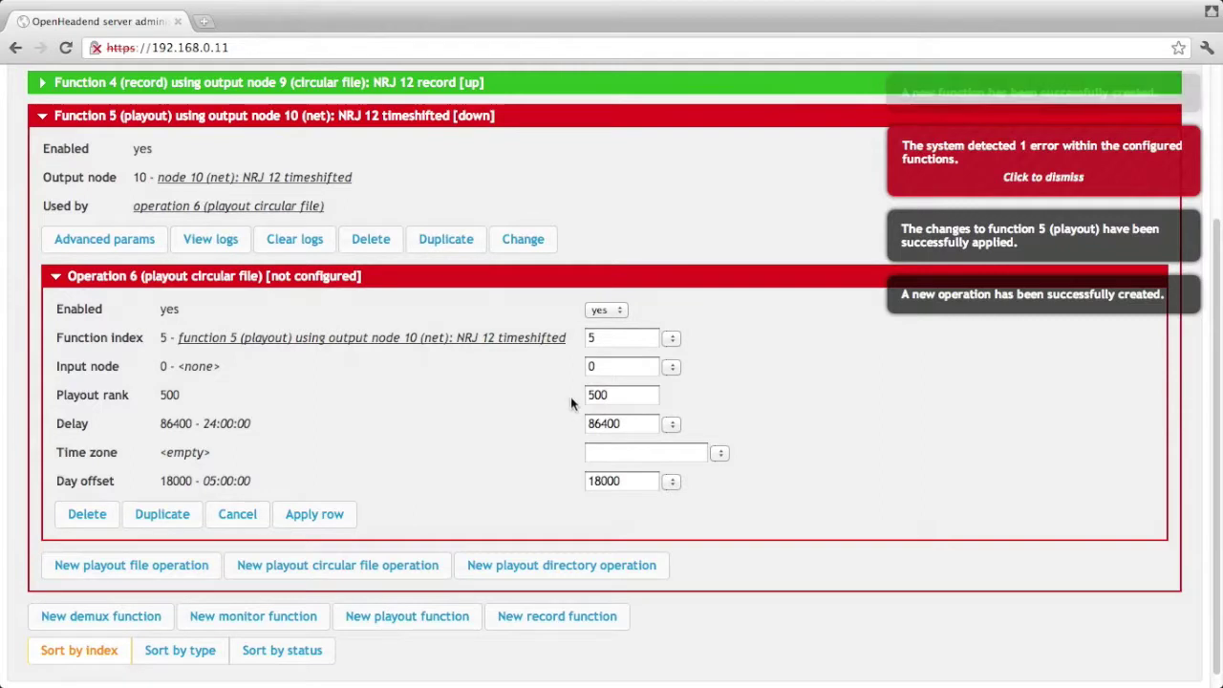
{"action": "left_click", "coordinate": [672, 369]}
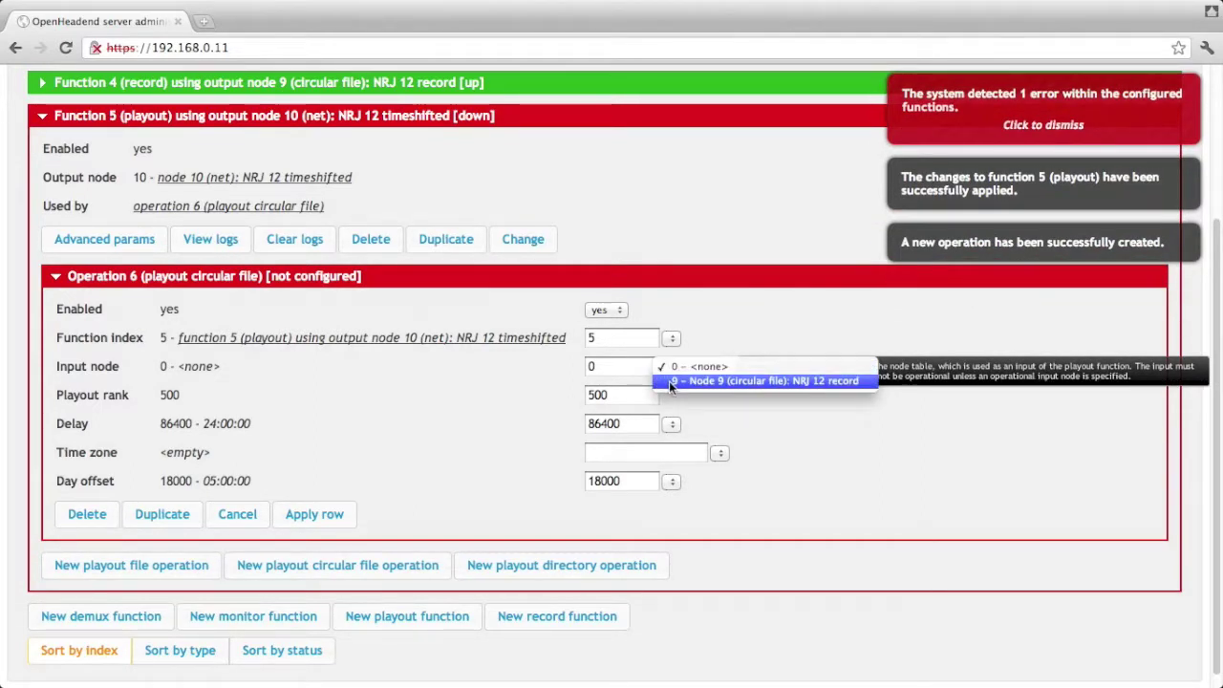
{"action": "left_click", "coordinate": [669, 380]}
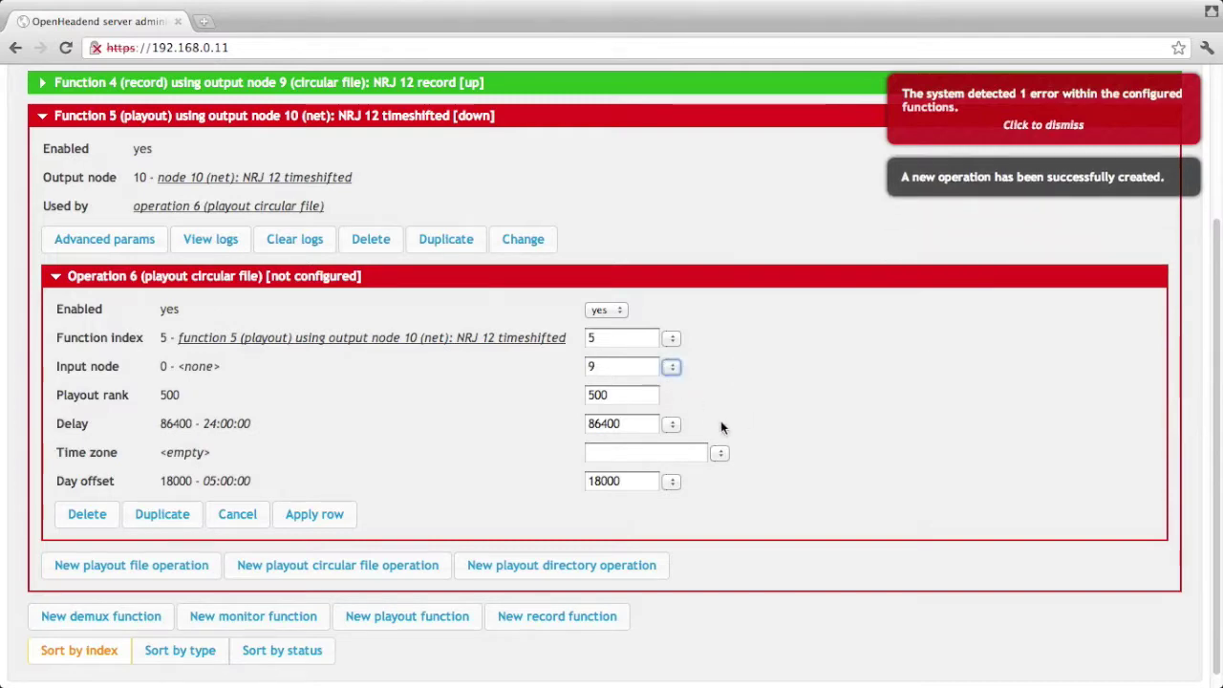
{"action": "left_click", "coordinate": [671, 425]}
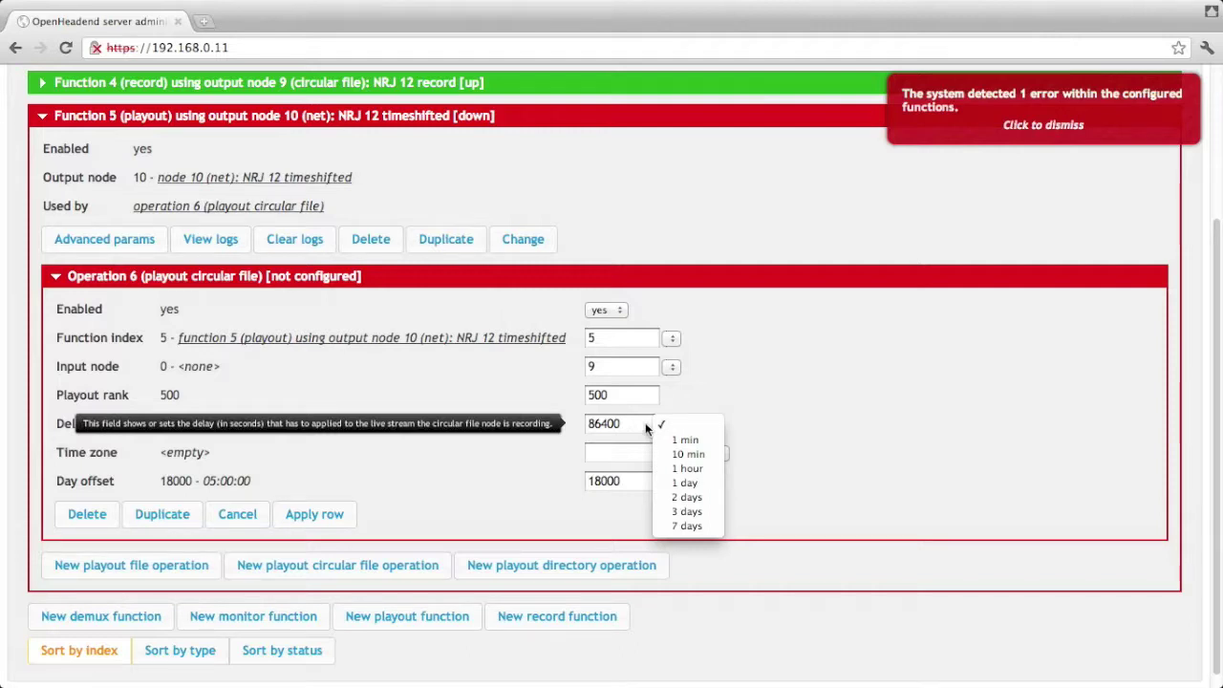
{"action": "left_click", "coordinate": [684, 441]}
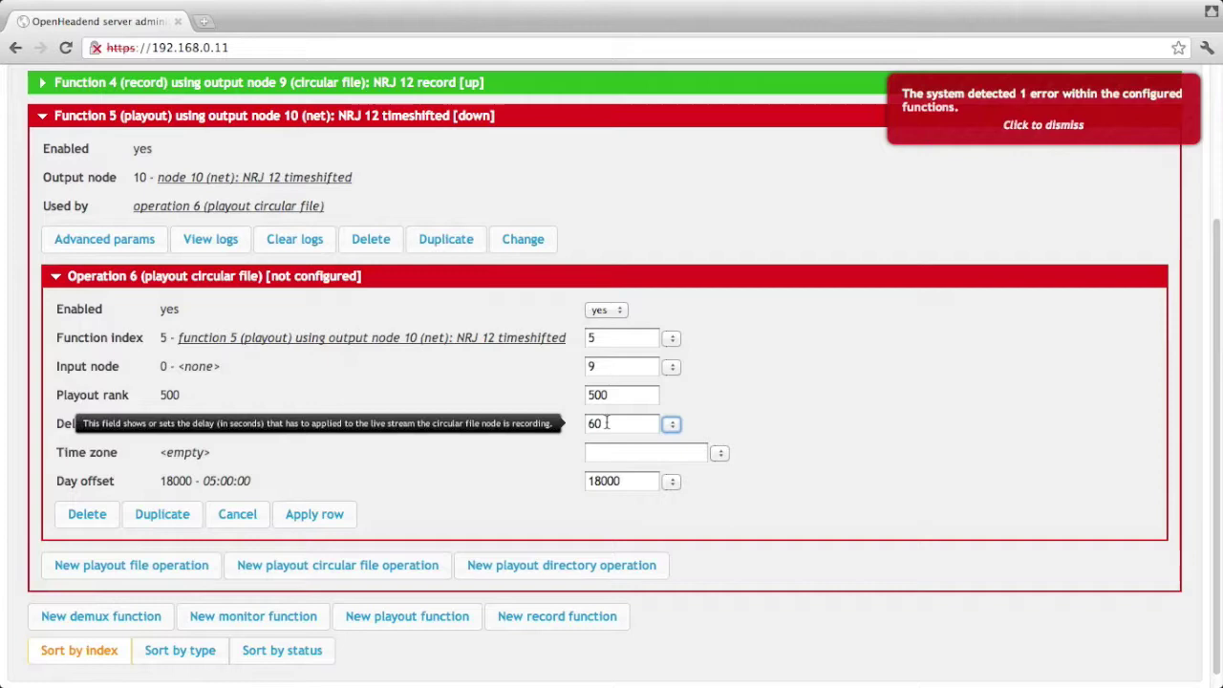
{"action": "left_click", "coordinate": [719, 454]}
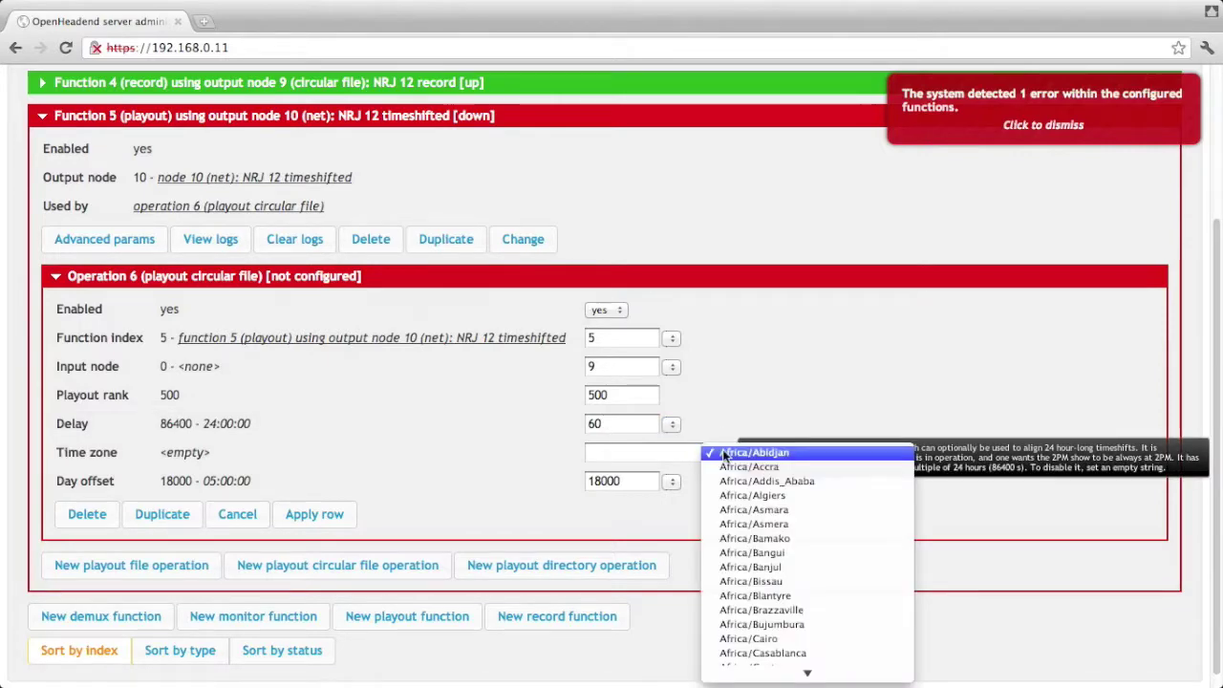
{"action": "scroll", "coordinate": [731, 454], "scroll_direction": "down", "scroll_amount": 20}
{"action": "scroll", "coordinate": [736, 454], "scroll_direction": "down", "scroll_amount": 20}
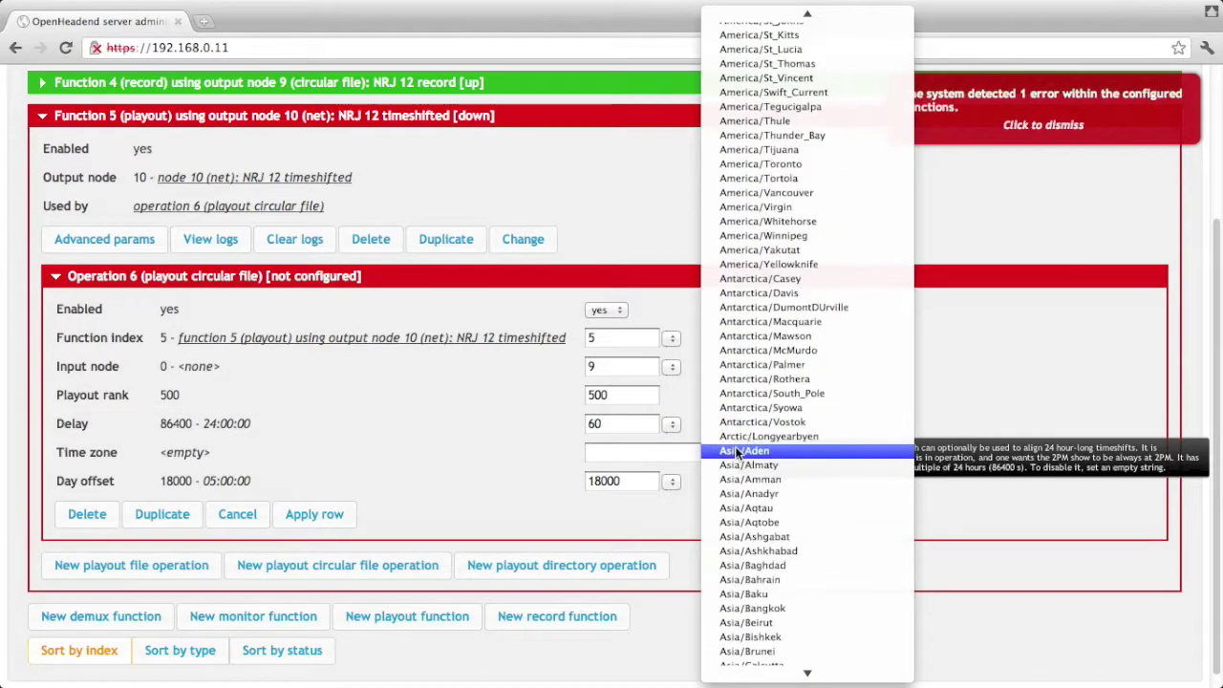
{"action": "left_click", "coordinate": [510, 481]}
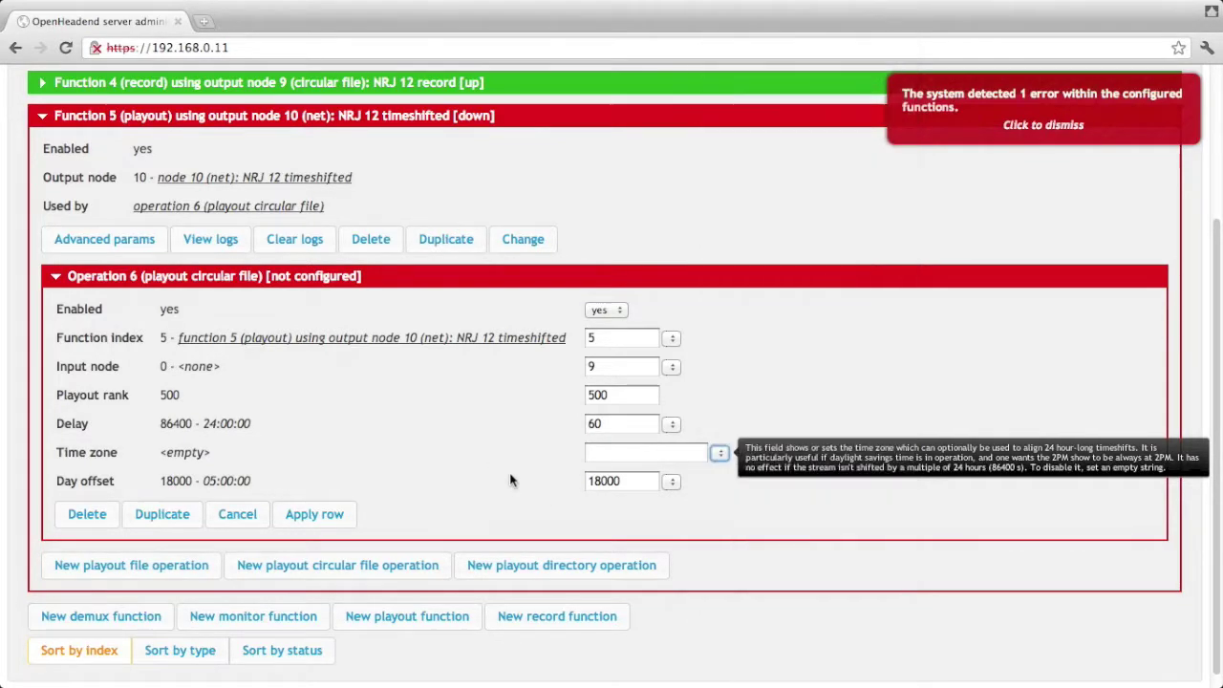
Step: Apply the changes to the playout circular file operation, leaving its time zone empty
{"action": "left_click", "coordinate": [315, 515]}
{"action": "left_click", "coordinate": [626, 434]}
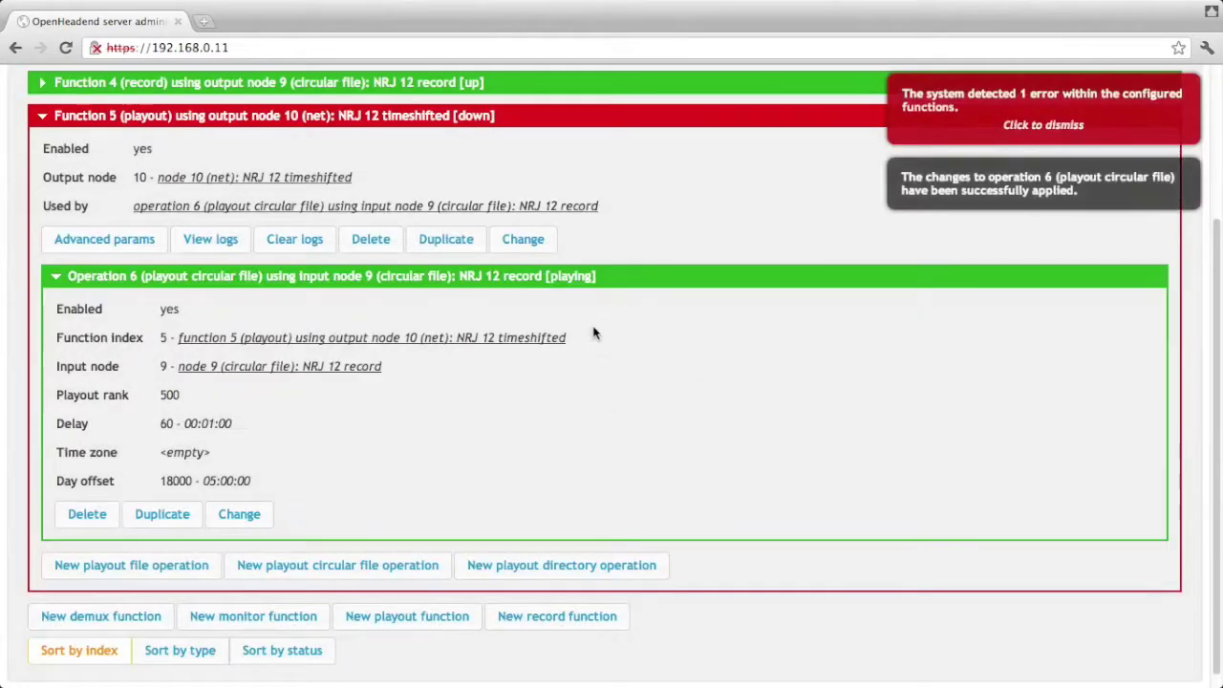
Step: Examine the workflow diagram from the circular file record node through the playout function to the timeshifted node
{"action": "scroll", "coordinate": [692, 320], "scroll_direction": "up", "scroll_amount": 2}
{"action": "scroll", "coordinate": [692, 321], "scroll_direction": "up", "scroll_amount": 1}
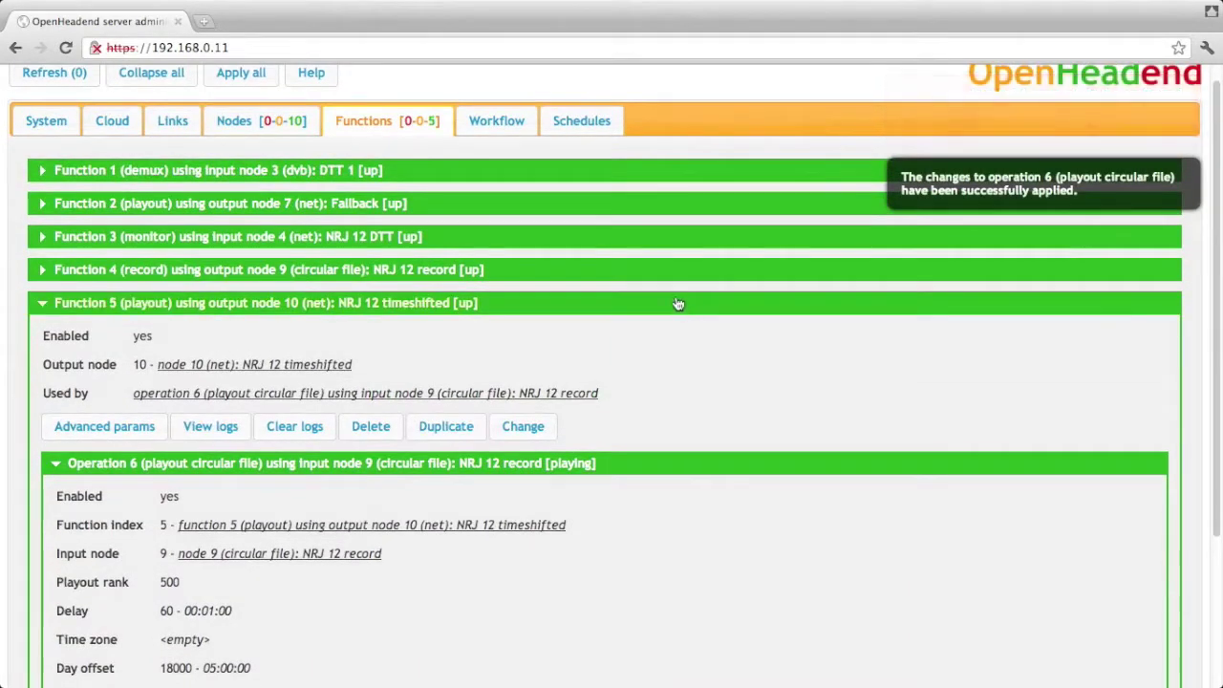
{"action": "left_click", "coordinate": [506, 128]}
{"action": "scroll", "coordinate": [590, 278], "scroll_direction": "down", "scroll_amount": 5}
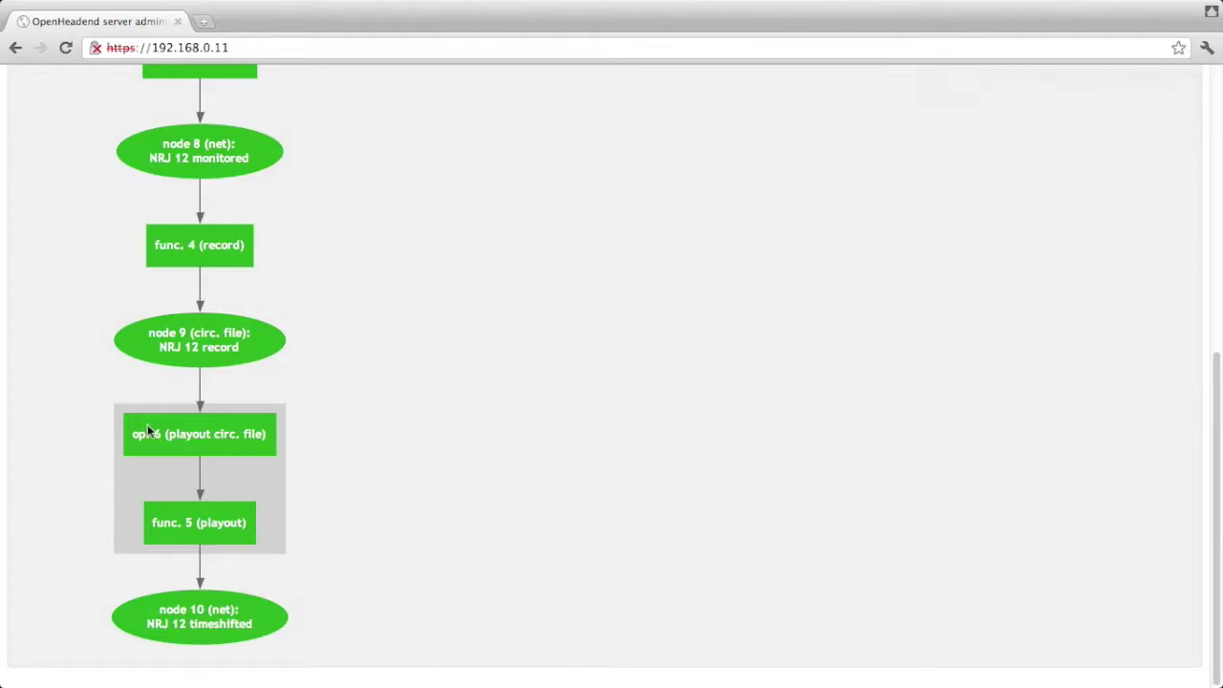
Step: Play the NRJ 12 timeshifted node's stream in its content manager, and close that window
{"action": "left_click", "coordinate": [209, 636]}
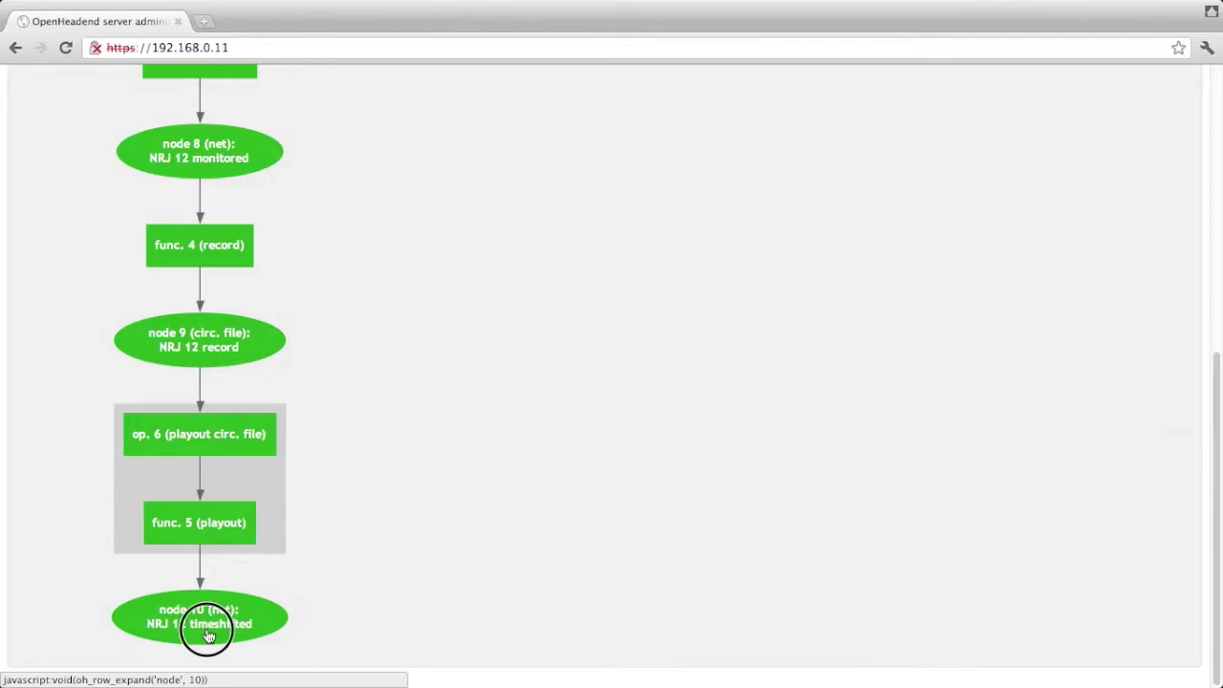
{"action": "left_click", "coordinate": [336, 552]}
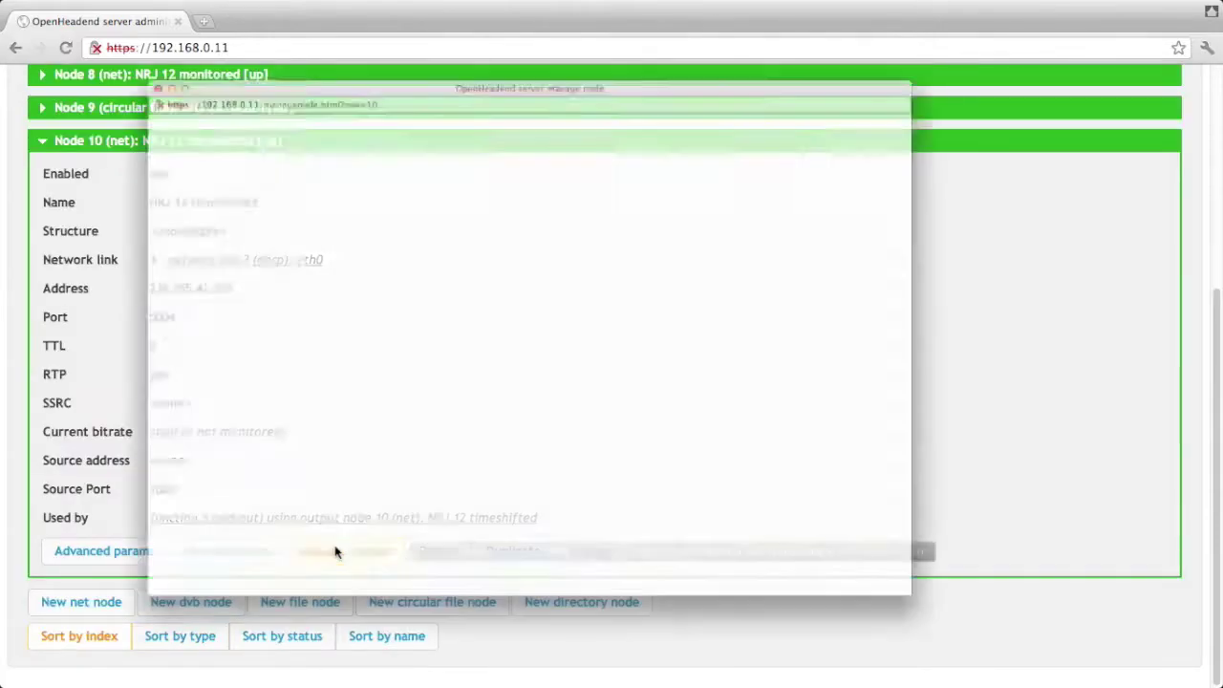
{"action": "left_click", "coordinate": [71, 153]}
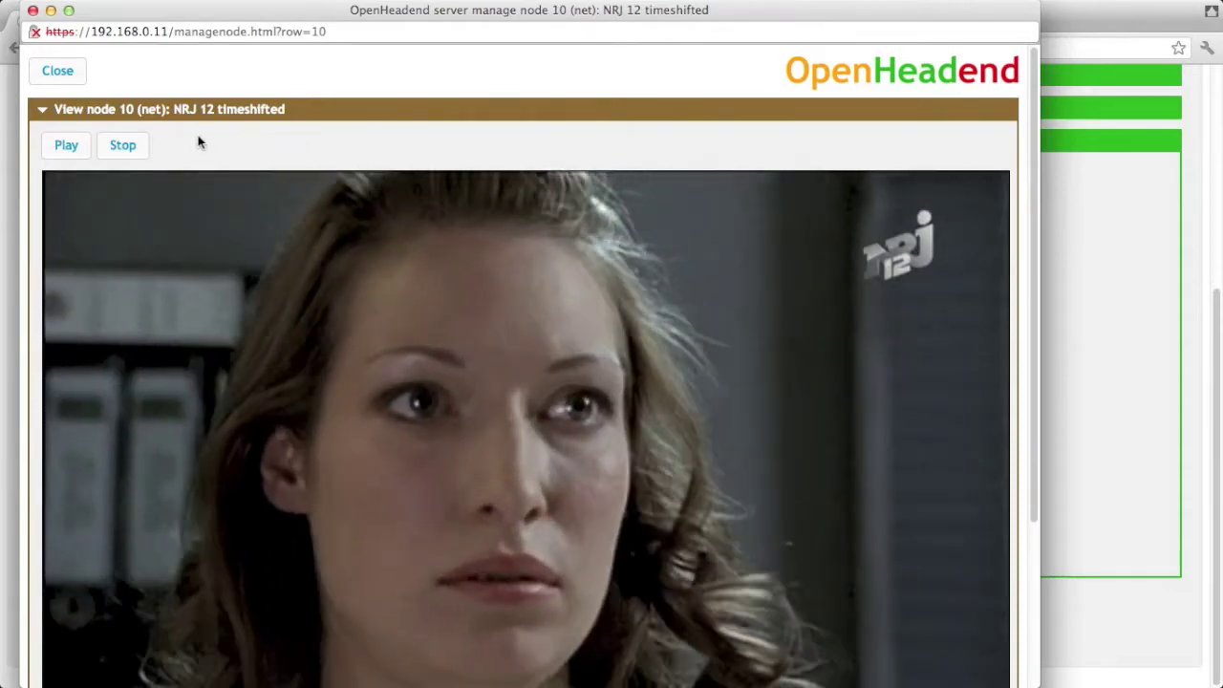
{"action": "left_click", "coordinate": [58, 72]}
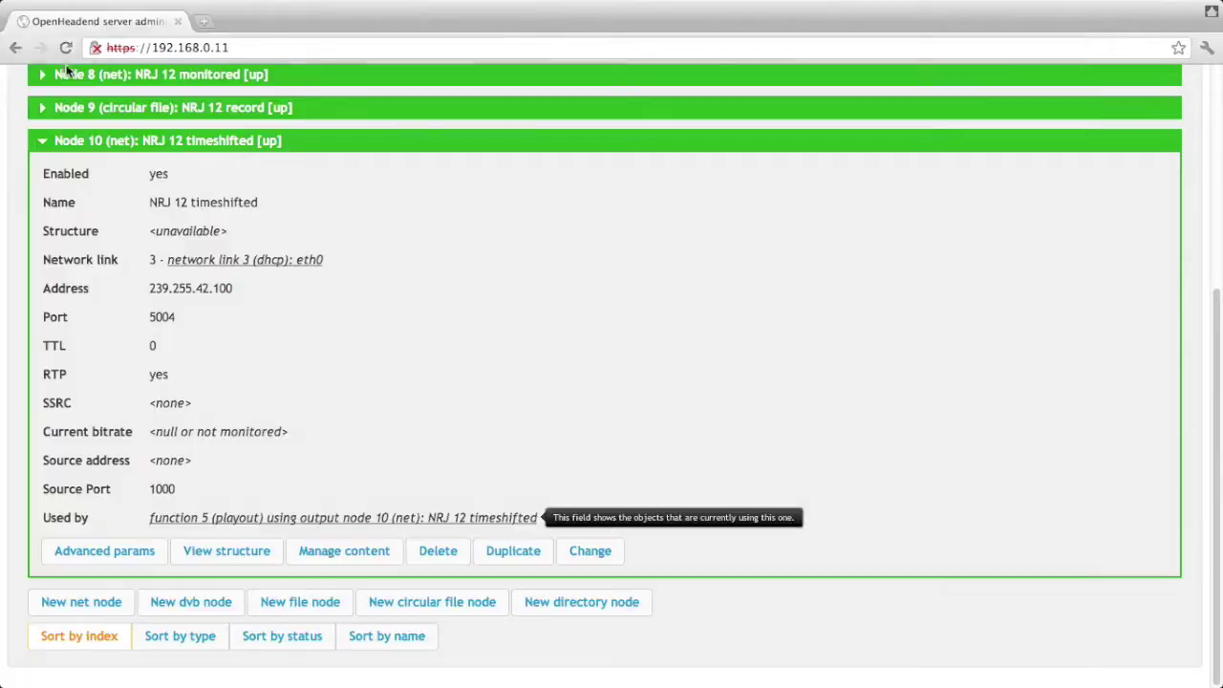
Step: Collapse node 10 and open the content manager of node 9 (NRJ 12 record)
{"action": "left_click", "coordinate": [424, 144]}
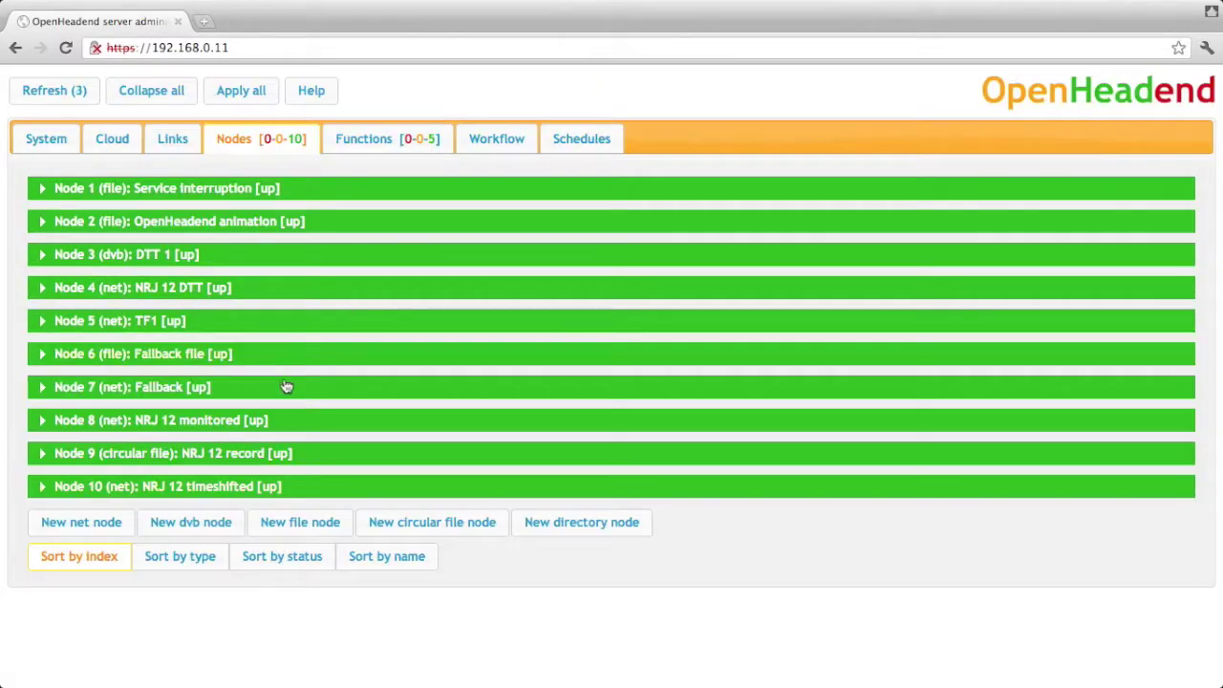
{"action": "left_click", "coordinate": [267, 453]}
{"action": "scroll", "coordinate": [277, 450], "scroll_direction": "down", "scroll_amount": 3}
{"action": "mouse_move", "coordinate": [373, 434]}
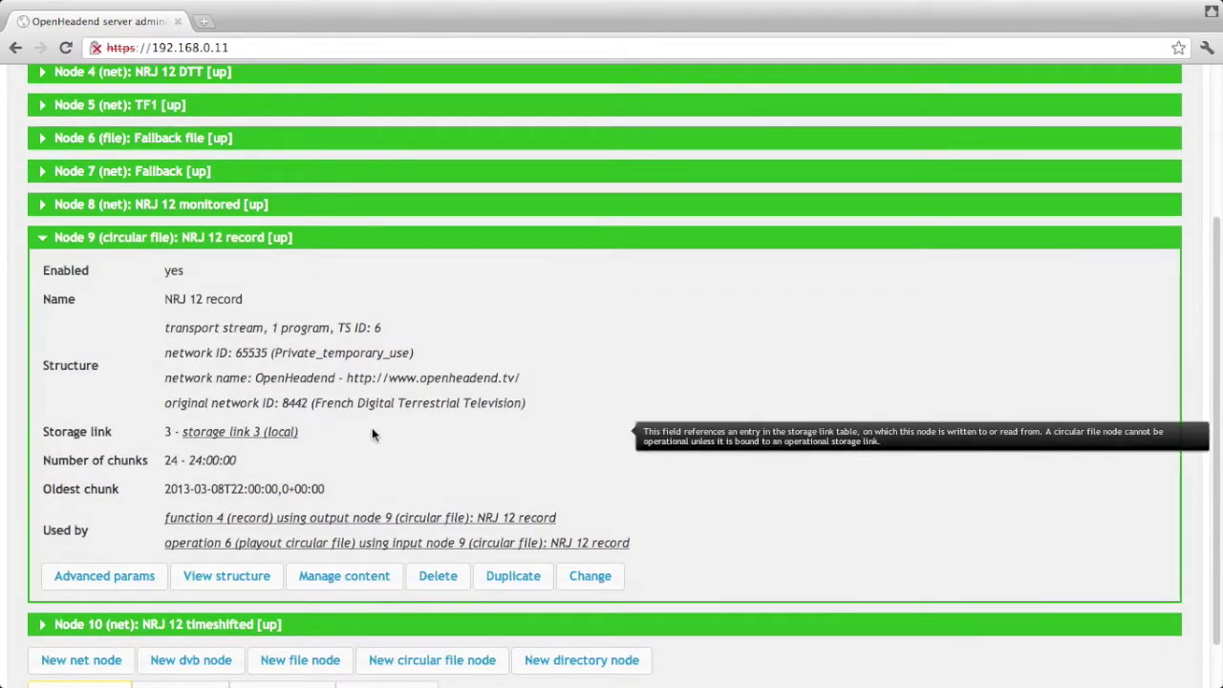
{"action": "left_click", "coordinate": [352, 574]}
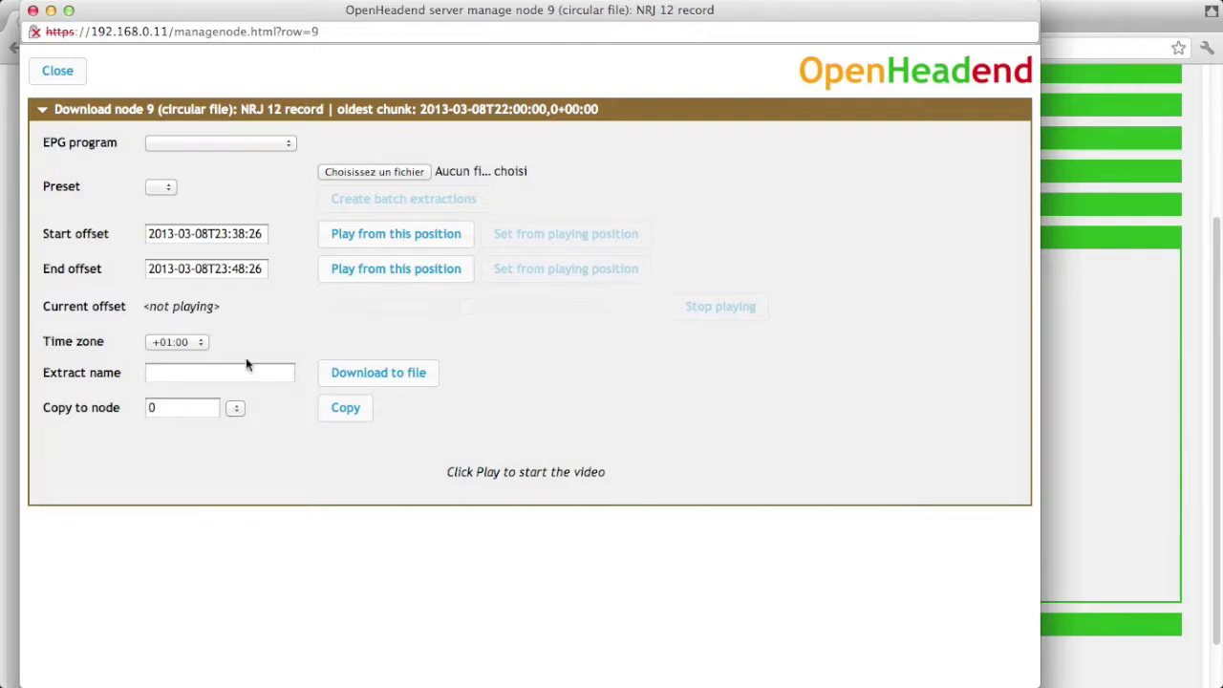
Step: Set the start offset of the NRJ 12 record extract to 2013-03-08T23:48:00
{"action": "left_click", "coordinate": [223, 241]}
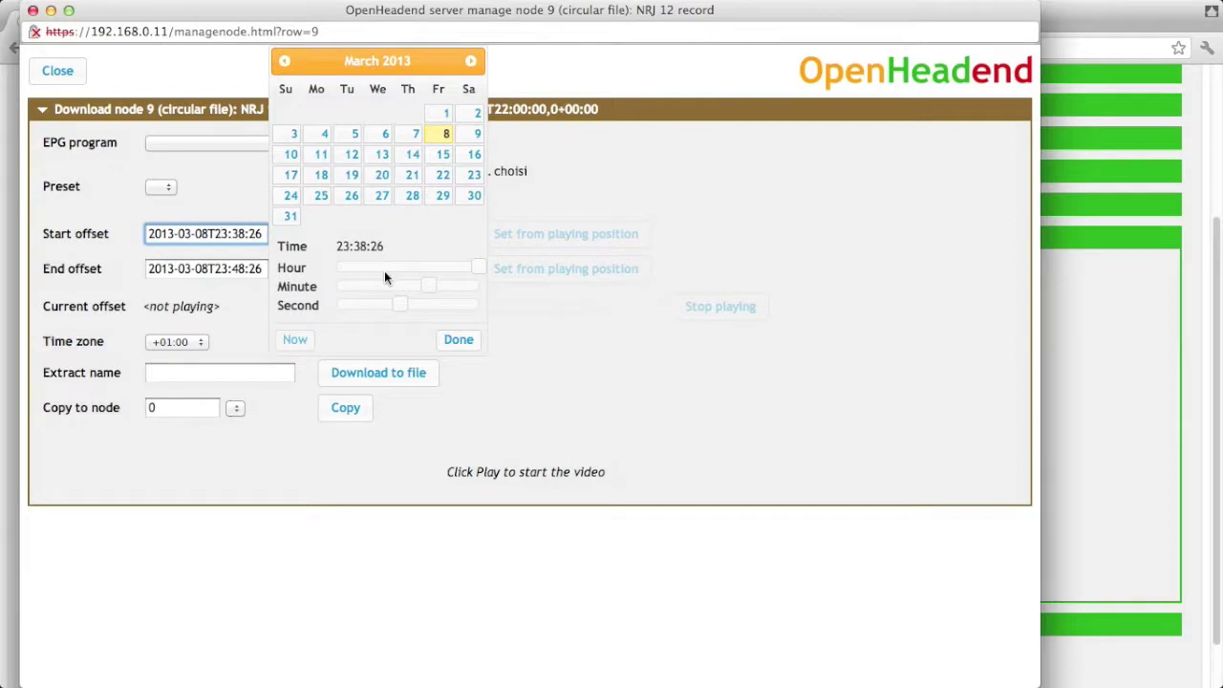
{"action": "left_click", "coordinate": [308, 340]}
{"action": "left_click", "coordinate": [454, 287]}
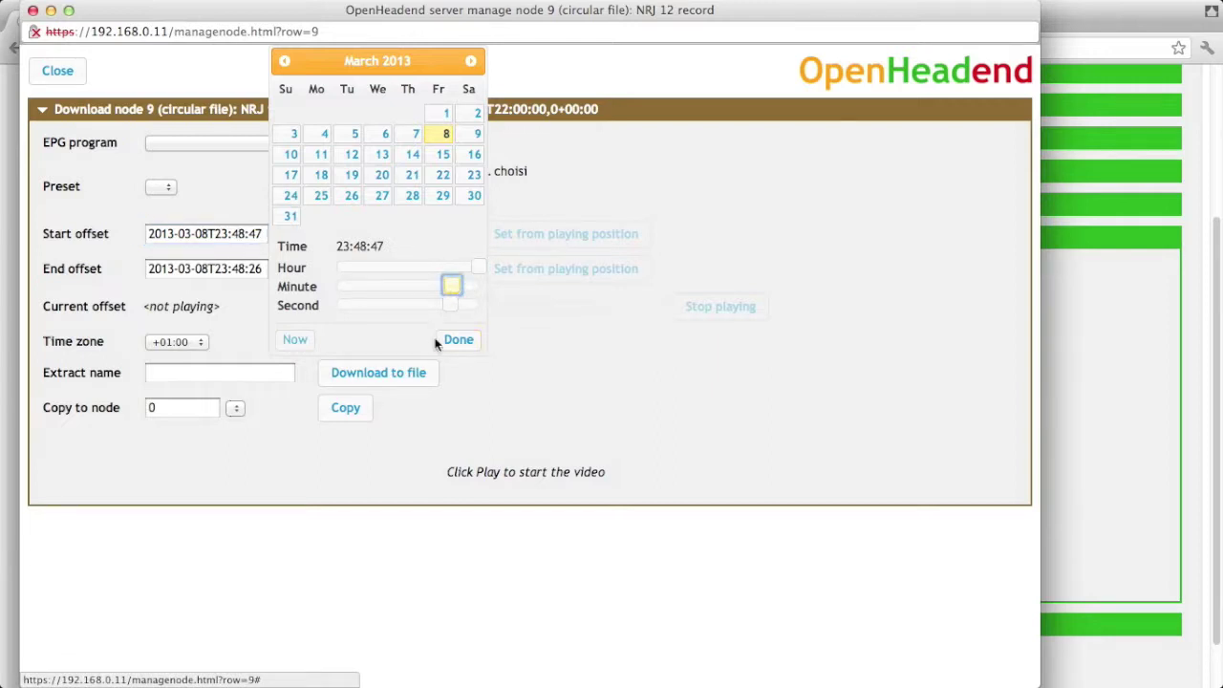
{"action": "left_click_drag", "start_coordinate": [448, 304], "coordinate": [338, 304]}
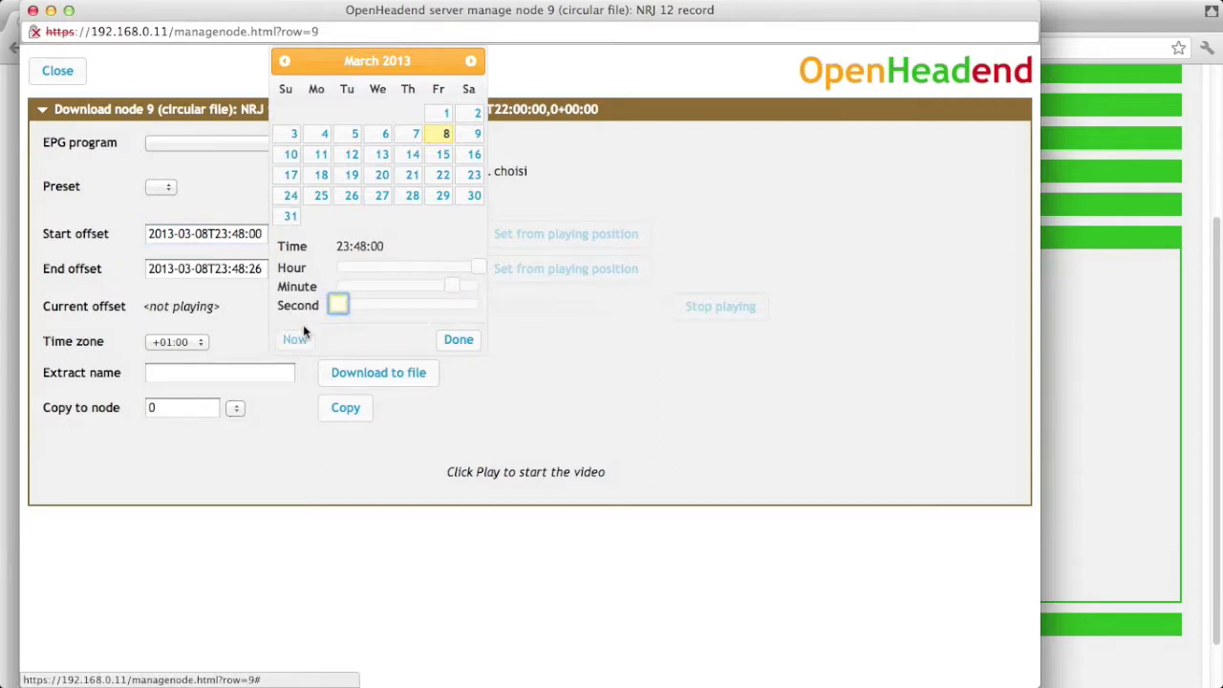
{"action": "left_click", "coordinate": [455, 340]}
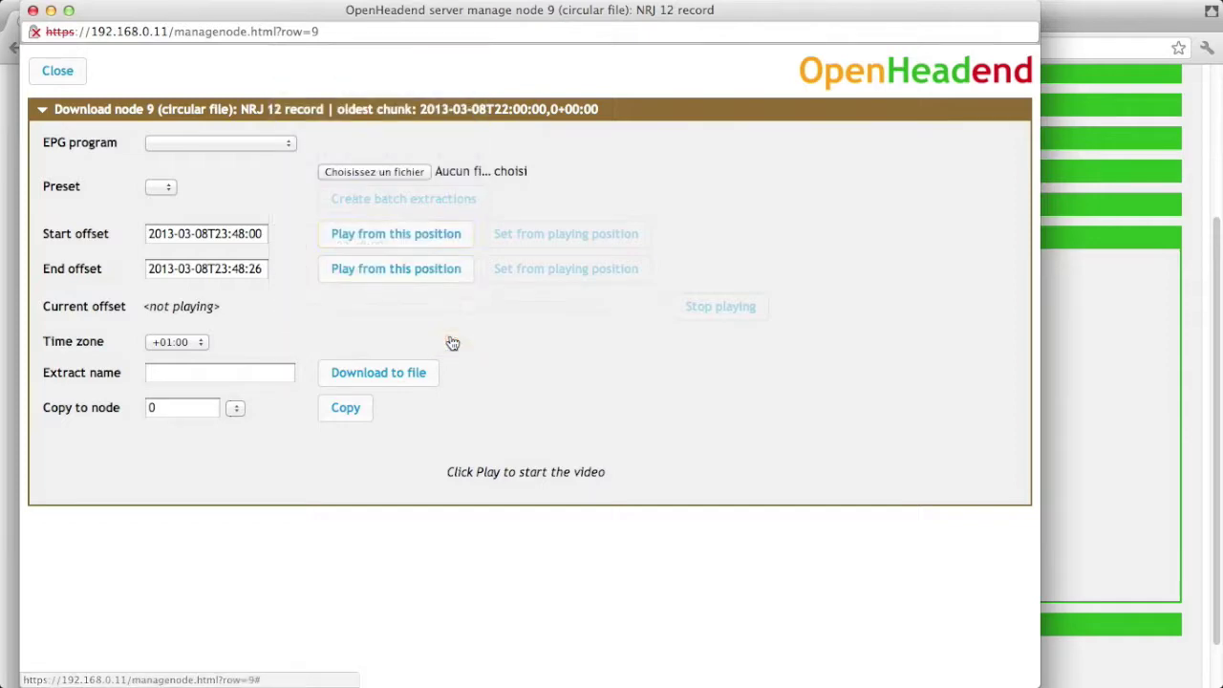
Step: Play the NRJ 12 recording from the start offset, seek forward, and set the start offset from the playing position at 2013-03-08T23:48:56
{"action": "left_click", "coordinate": [397, 238]}
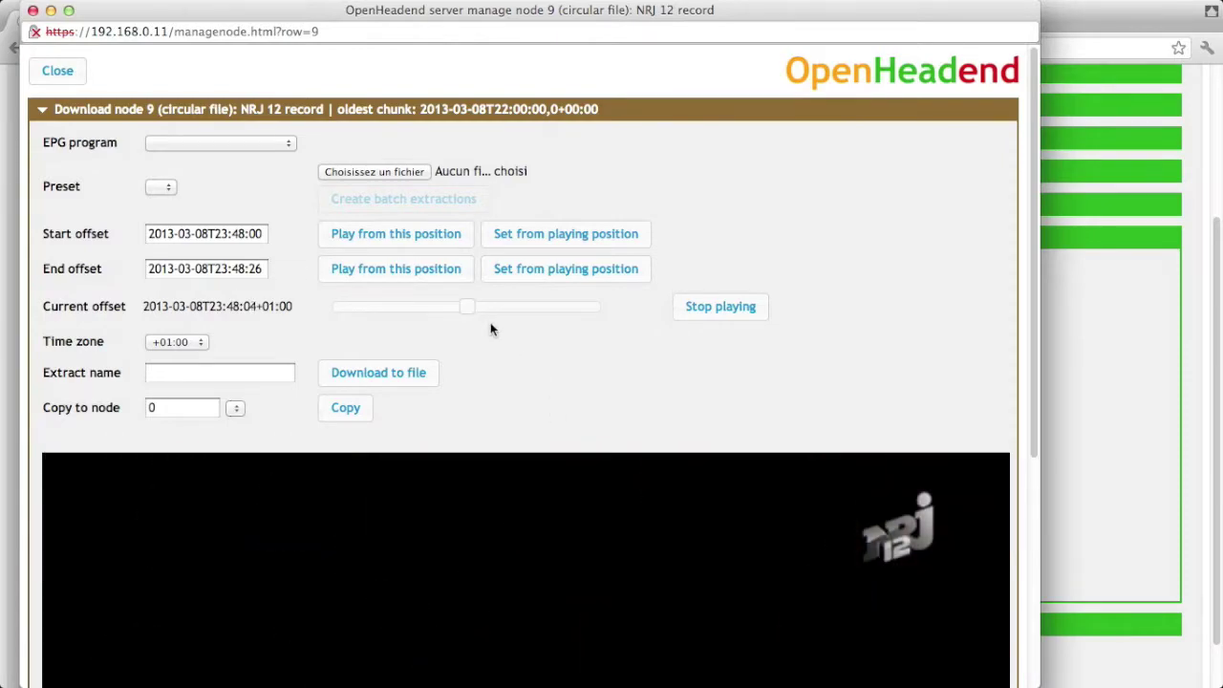
{"action": "mouse_move", "coordinate": [466, 307]}
{"action": "left_mouse_down"}
{"action": "mouse_move", "coordinate": [500, 314]}
{"action": "mouse_move", "coordinate": [430, 297]}
{"action": "mouse_move", "coordinate": [480, 303]}
{"action": "mouse_move", "coordinate": [467, 304]}
{"action": "left_mouse_up"}
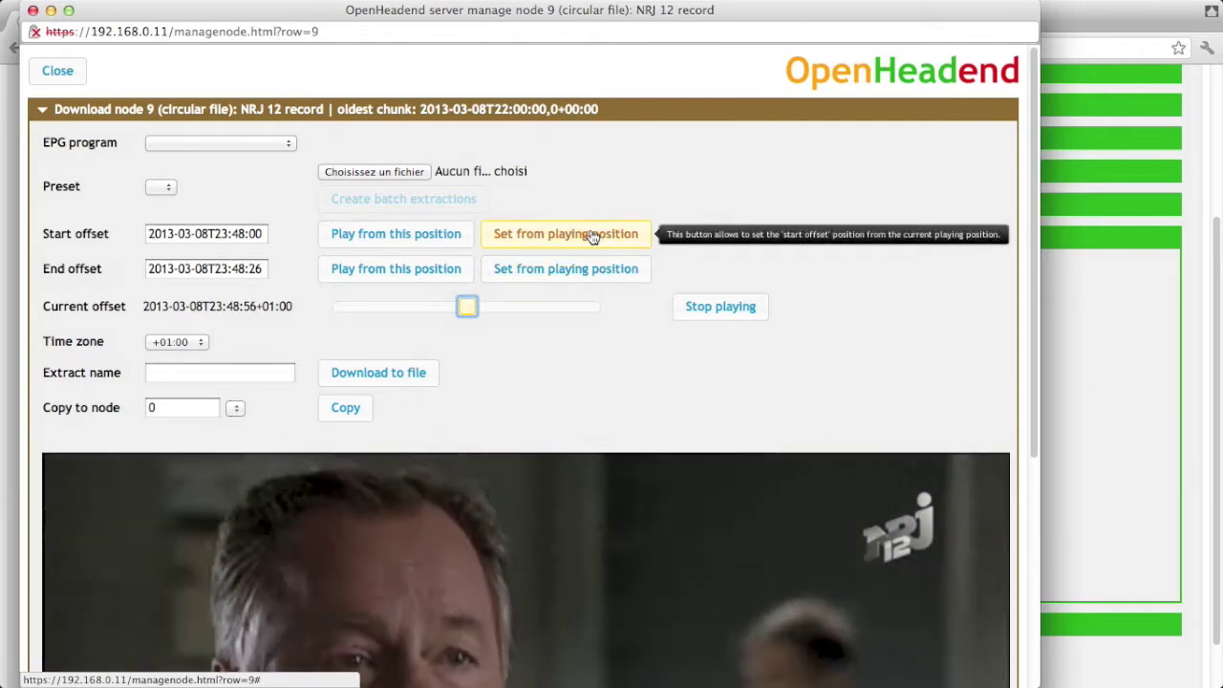
{"action": "left_click", "coordinate": [593, 236]}
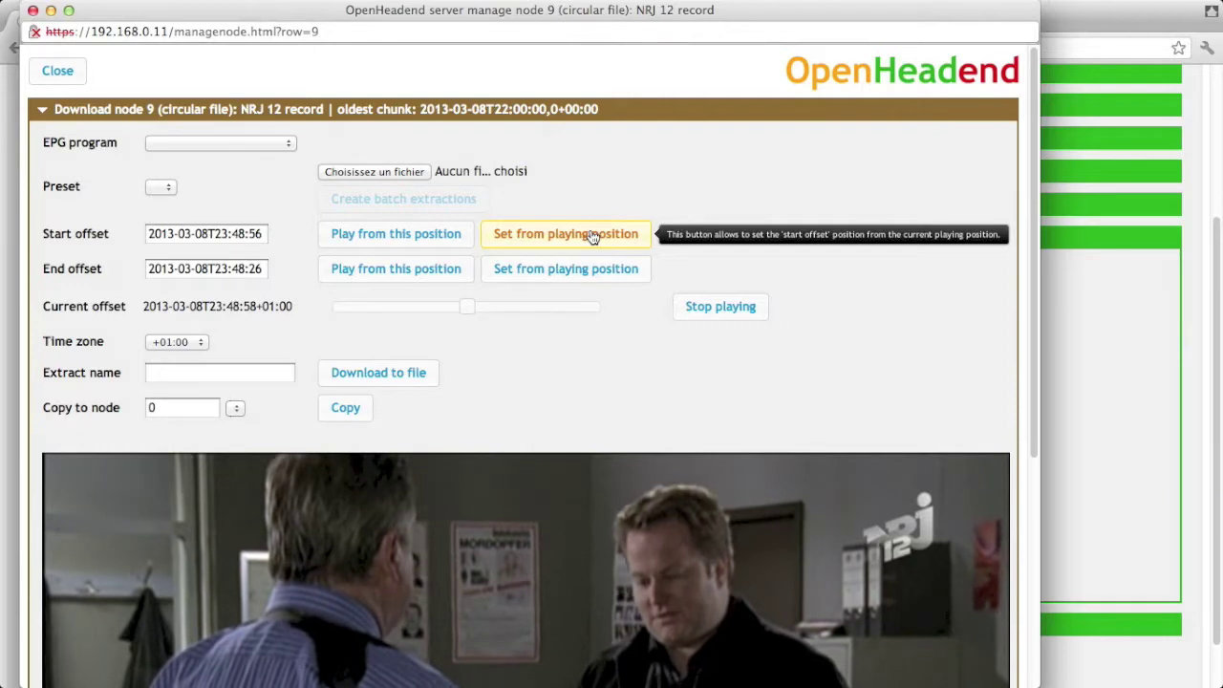
Step: Seek further through the recording, set the end offset from the playing position at 2013-03-08T23:50:05, and stop playback
{"action": "left_click_drag", "start_coordinate": [467, 305], "coordinate": [495, 307]}
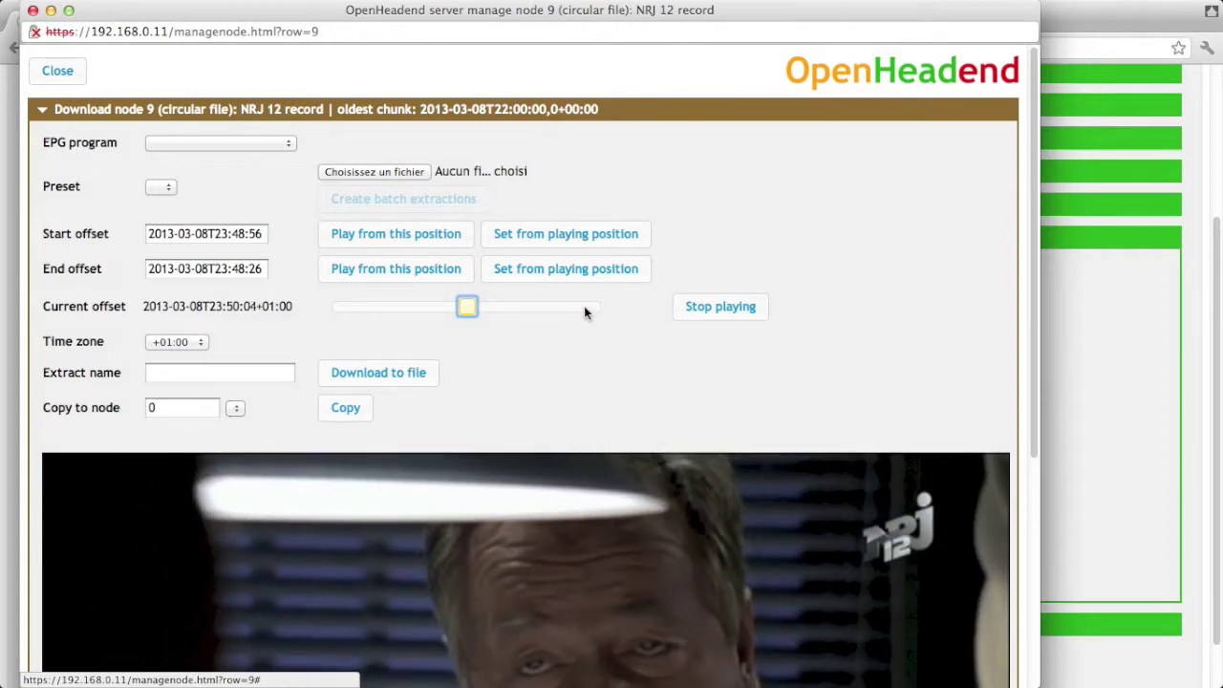
{"action": "left_click", "coordinate": [589, 268]}
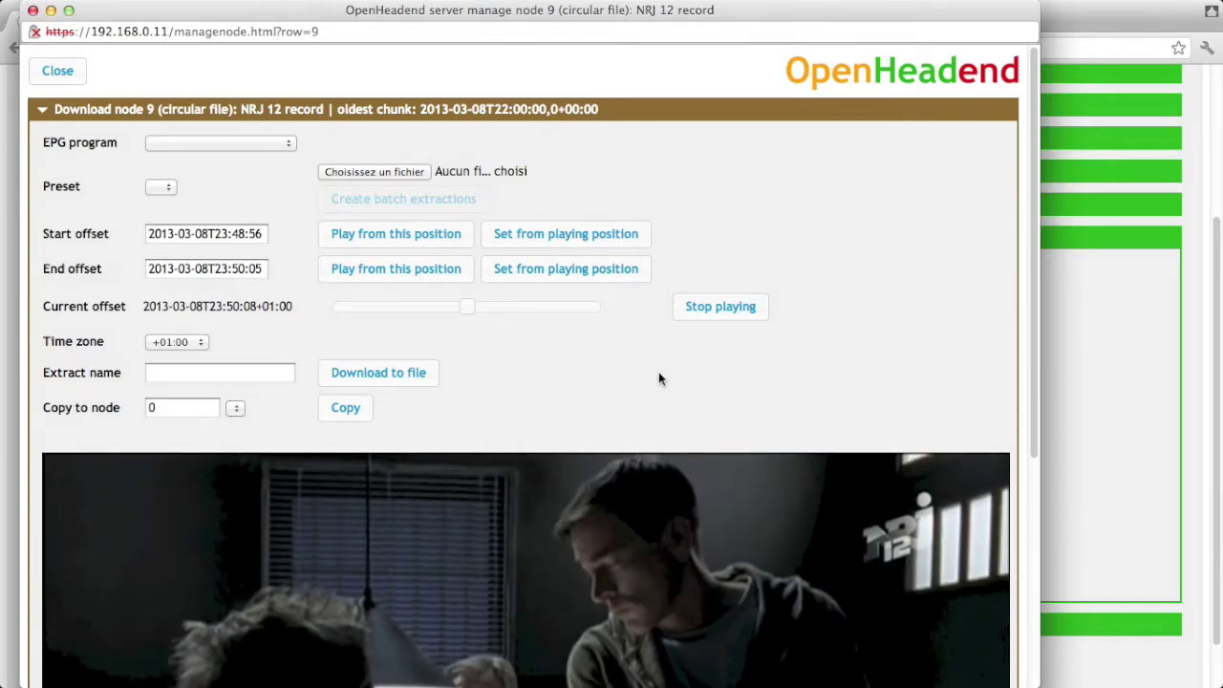
{"action": "left_click", "coordinate": [744, 318]}
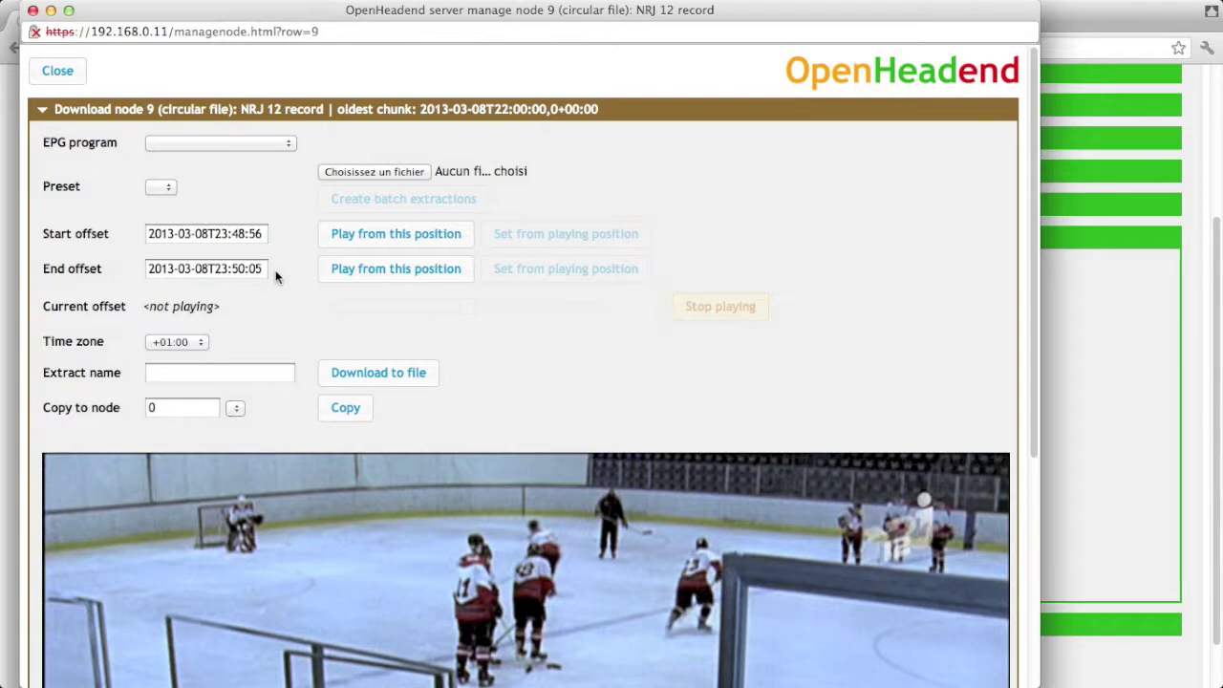
Step: Name the extract toto.ts and take its offsets from the EPG program EN QUETE DE PREUVES starting 2013-03-08T23:25:00
{"action": "left_click", "coordinate": [223, 375]}
{"action": "type", "text": "toto.ts"}
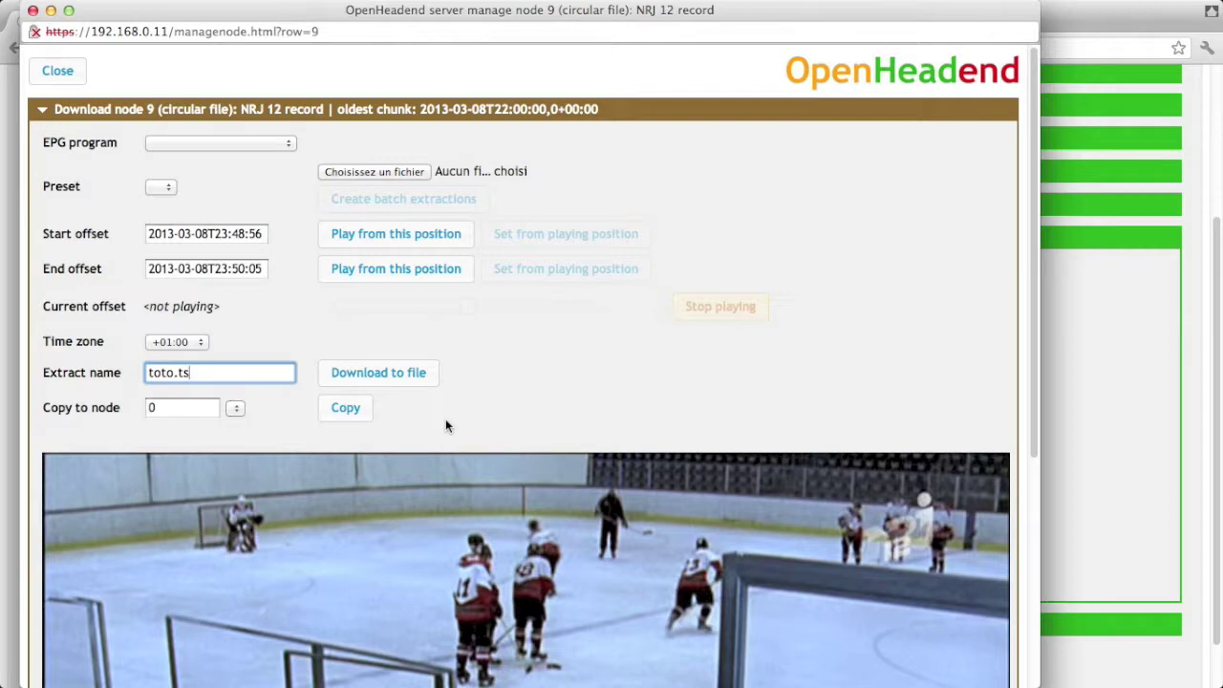
{"action": "left_click", "coordinate": [268, 142]}
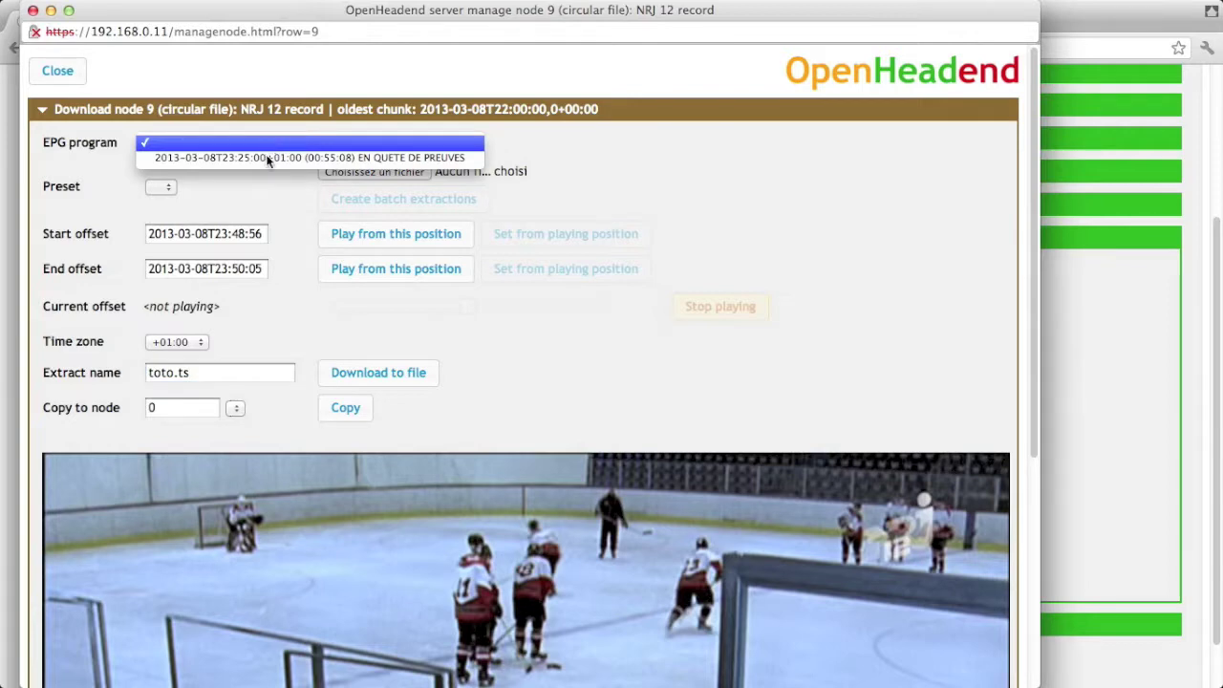
{"action": "left_click", "coordinate": [264, 159]}
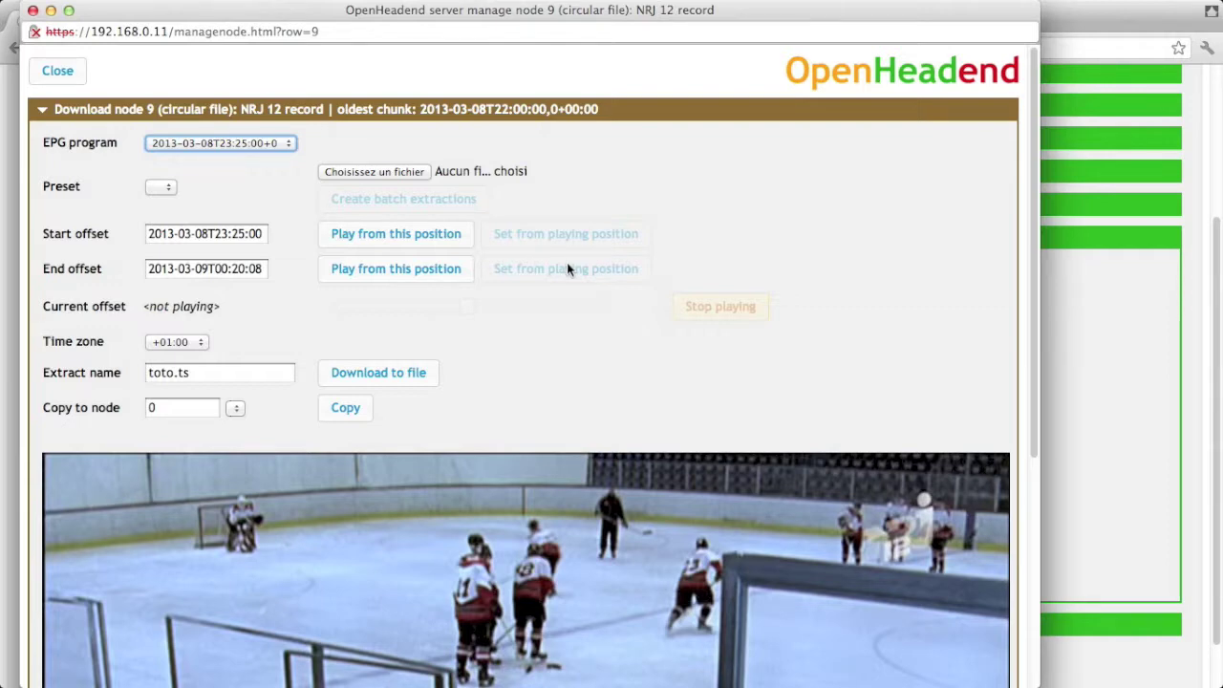
Step: Check the preset choices for the extract, and close the content manager of node 9
{"action": "left_click", "coordinate": [160, 186]}
{"action": "left_click", "coordinate": [208, 196]}
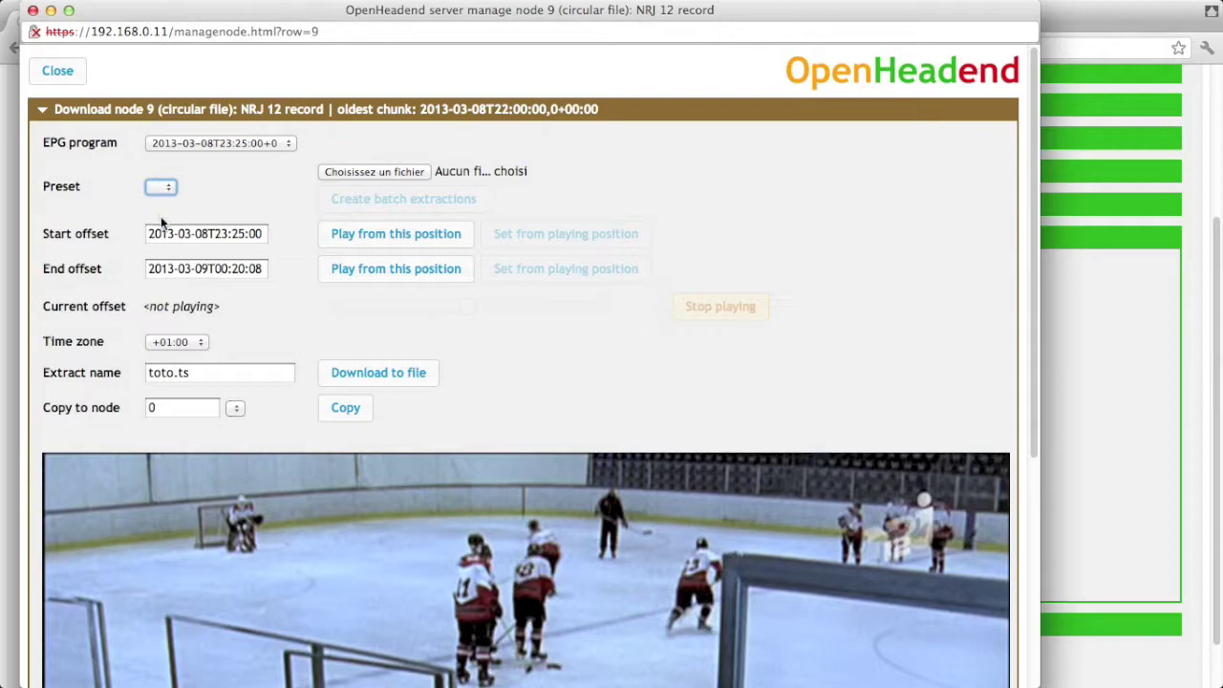
{"action": "left_click", "coordinate": [350, 271]}
{"action": "left_click", "coordinate": [58, 73]}
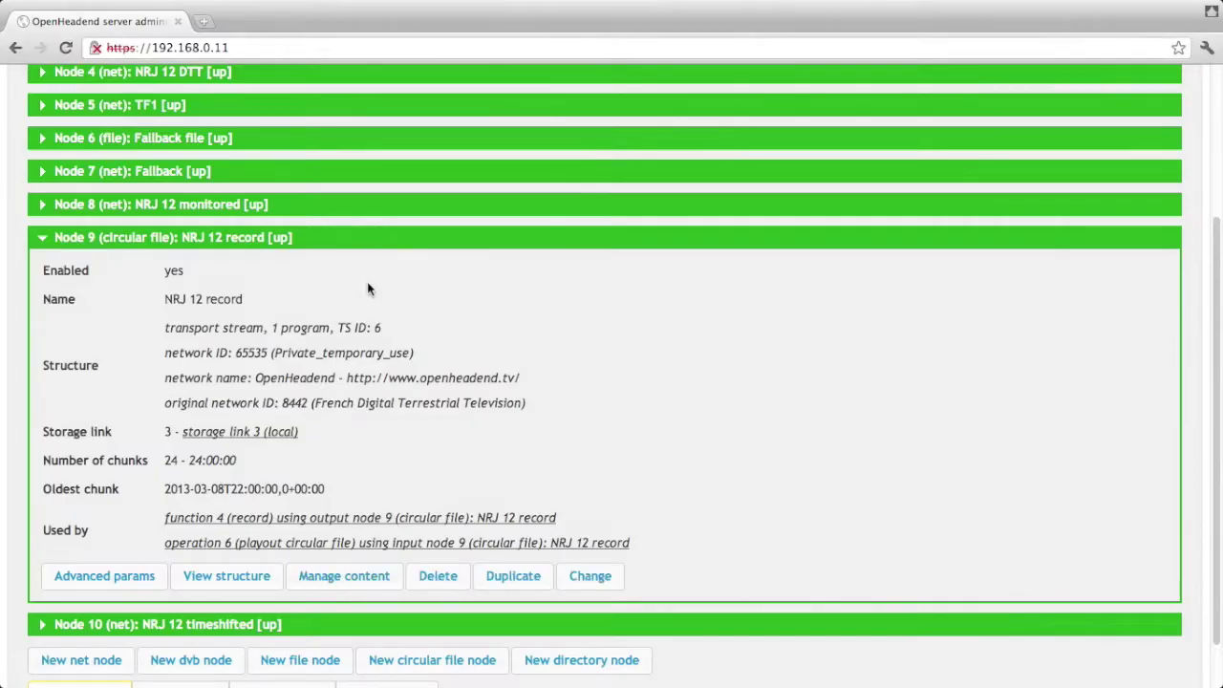
Step: Collapse node 9 and expand schedule 1 (Temporary jobs) among the schedules
{"action": "left_click", "coordinate": [374, 240]}
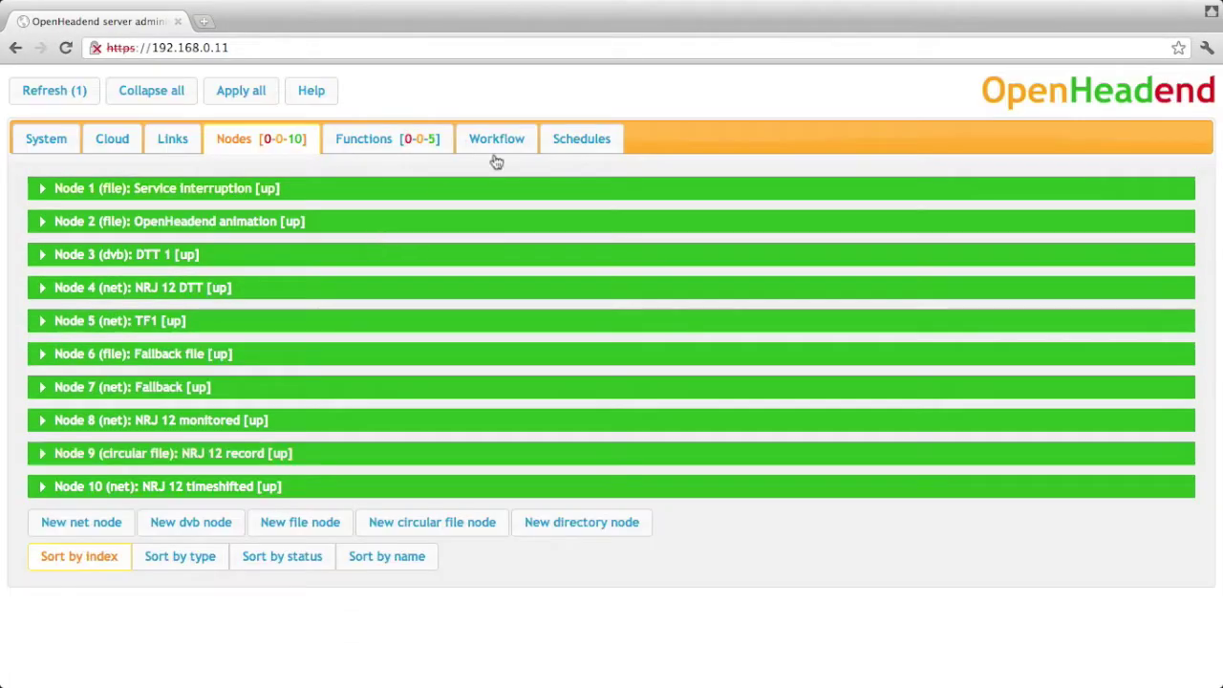
{"action": "left_click", "coordinate": [587, 138]}
{"action": "left_click", "coordinate": [396, 199]}
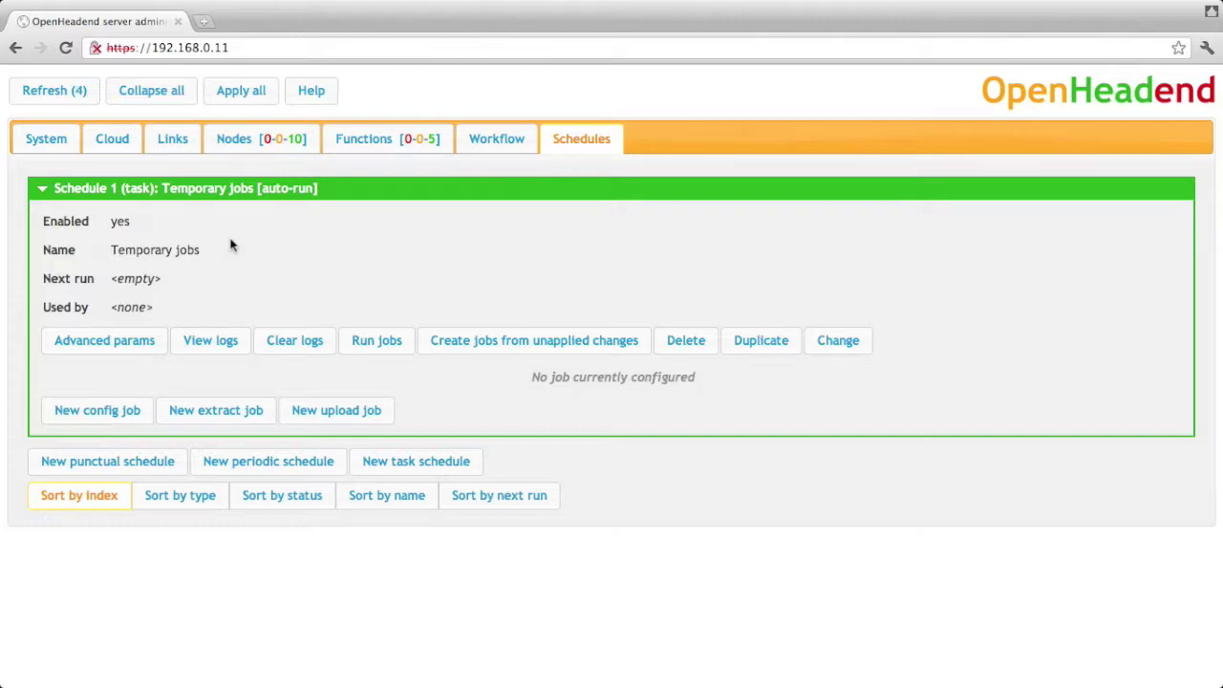
Step: Add an extract job to the Temporary jobs schedule with node 9 (NRJ 12 record) as its input node
{"action": "left_click", "coordinate": [201, 413]}
{"action": "scroll", "coordinate": [446, 395], "scroll_direction": "down", "scroll_amount": 2}
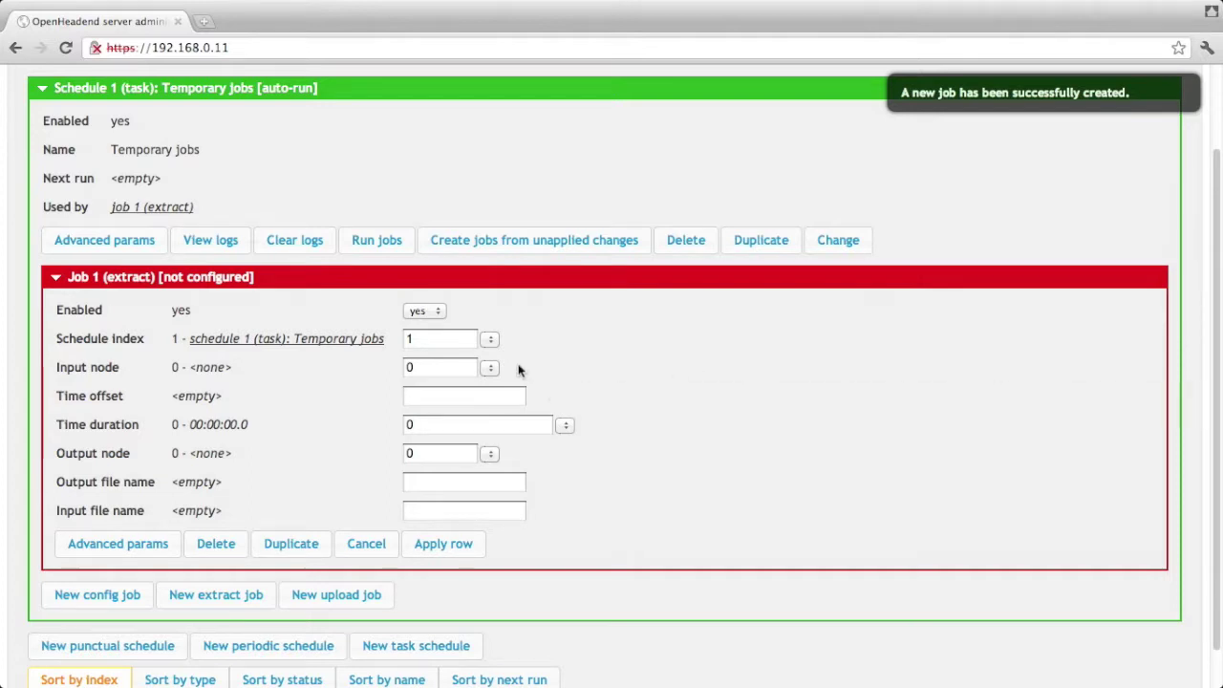
{"action": "left_click", "coordinate": [488, 369]}
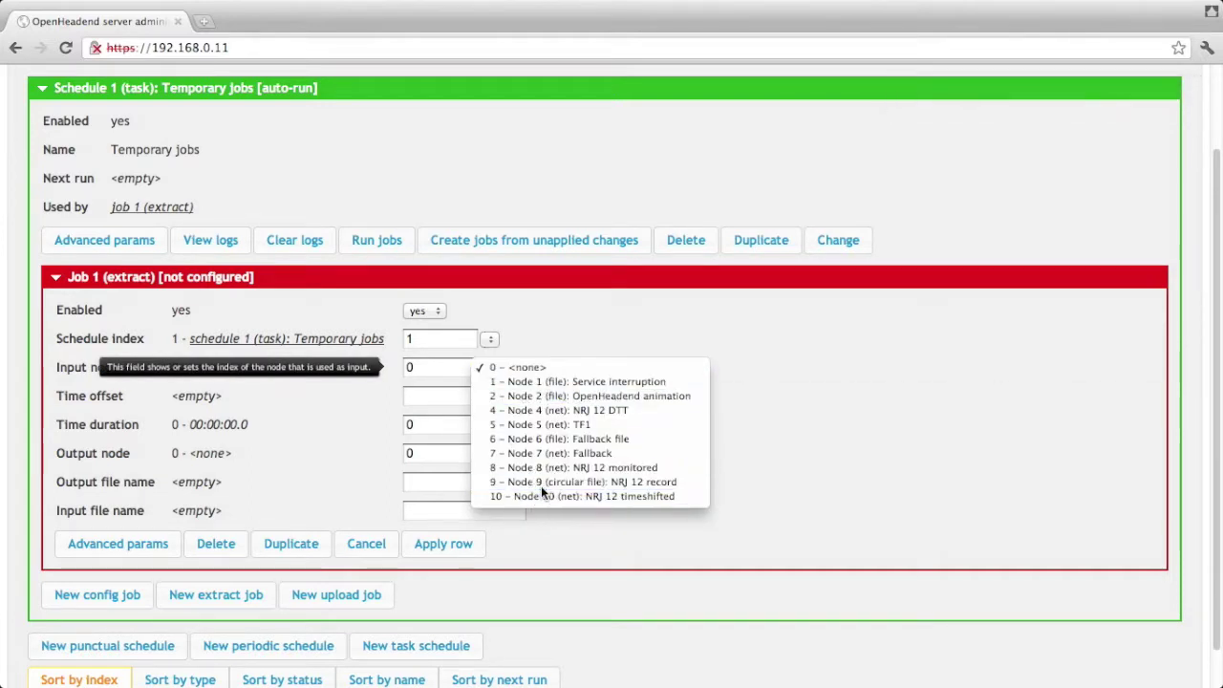
{"action": "left_click", "coordinate": [541, 483]}
Step: Set the extract job's time offset to the current time, 2013-03-08T23:53:02, and its time duration to 10 min
{"action": "left_click", "coordinate": [451, 395]}
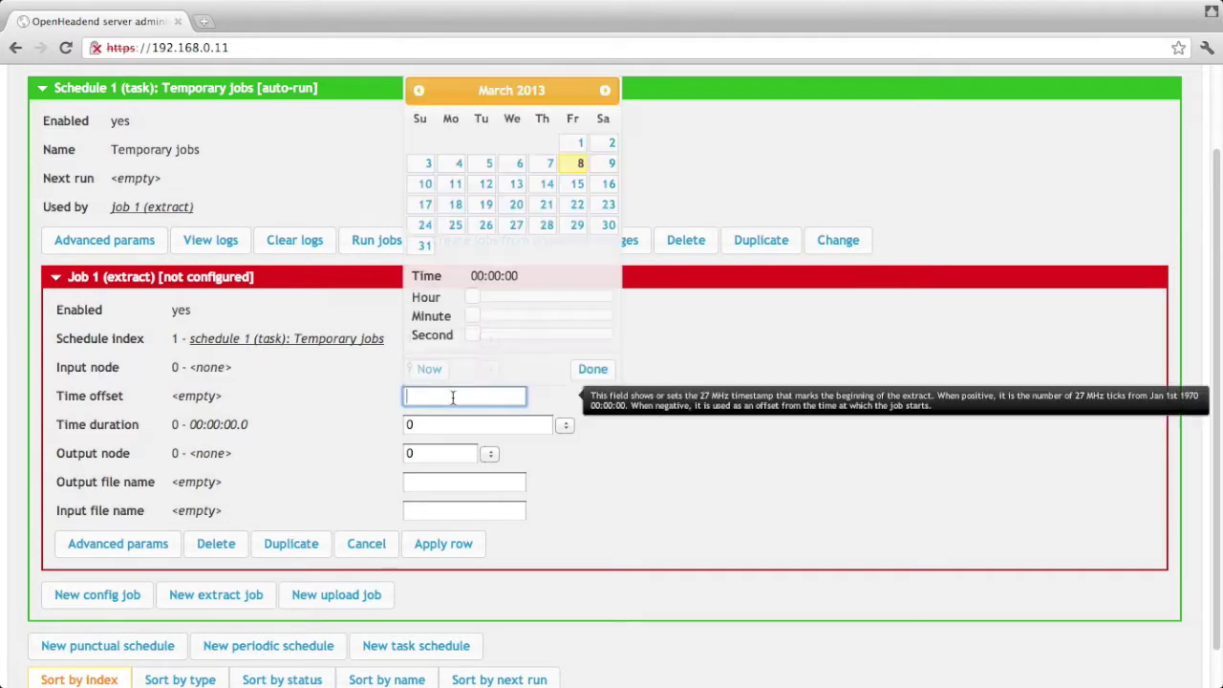
{"action": "left_click", "coordinate": [430, 369]}
{"action": "left_click", "coordinate": [594, 369]}
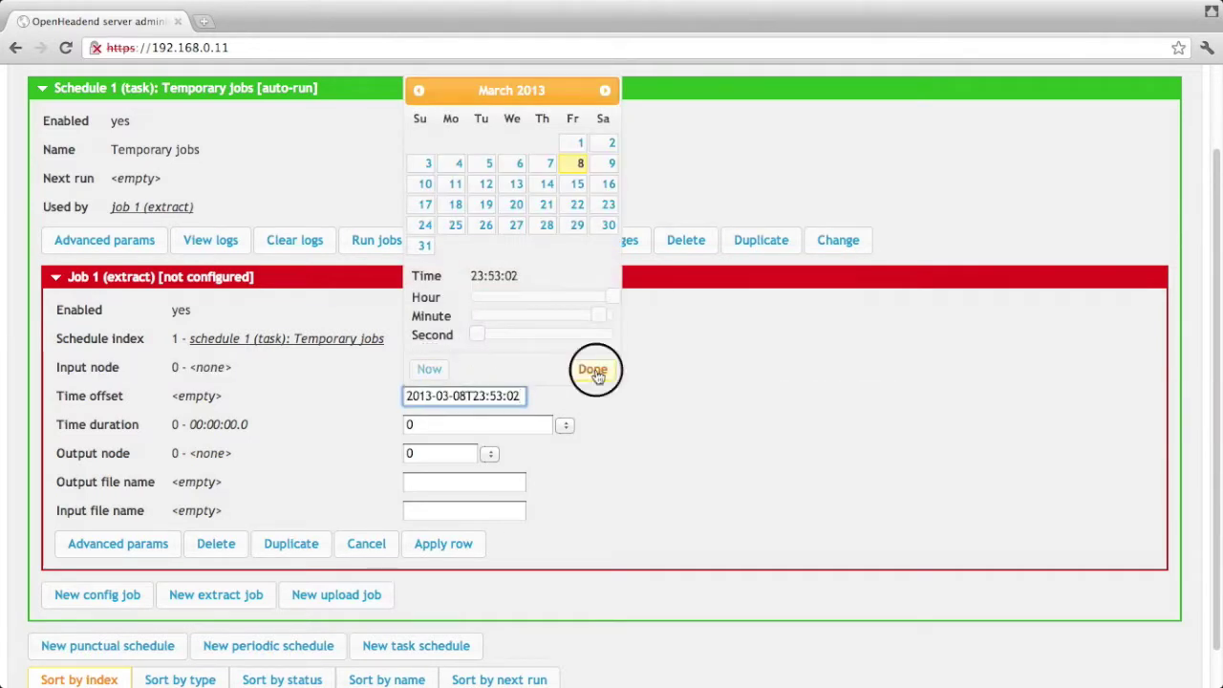
{"action": "left_click", "coordinate": [569, 429]}
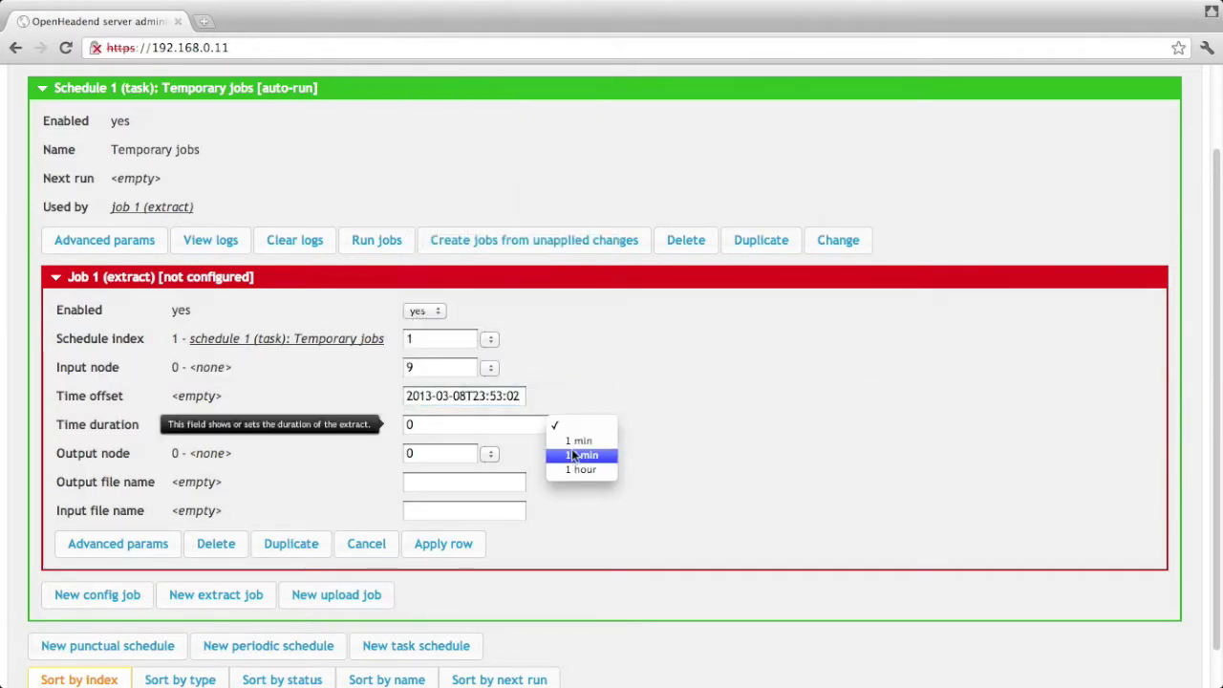
{"action": "left_click", "coordinate": [572, 453]}
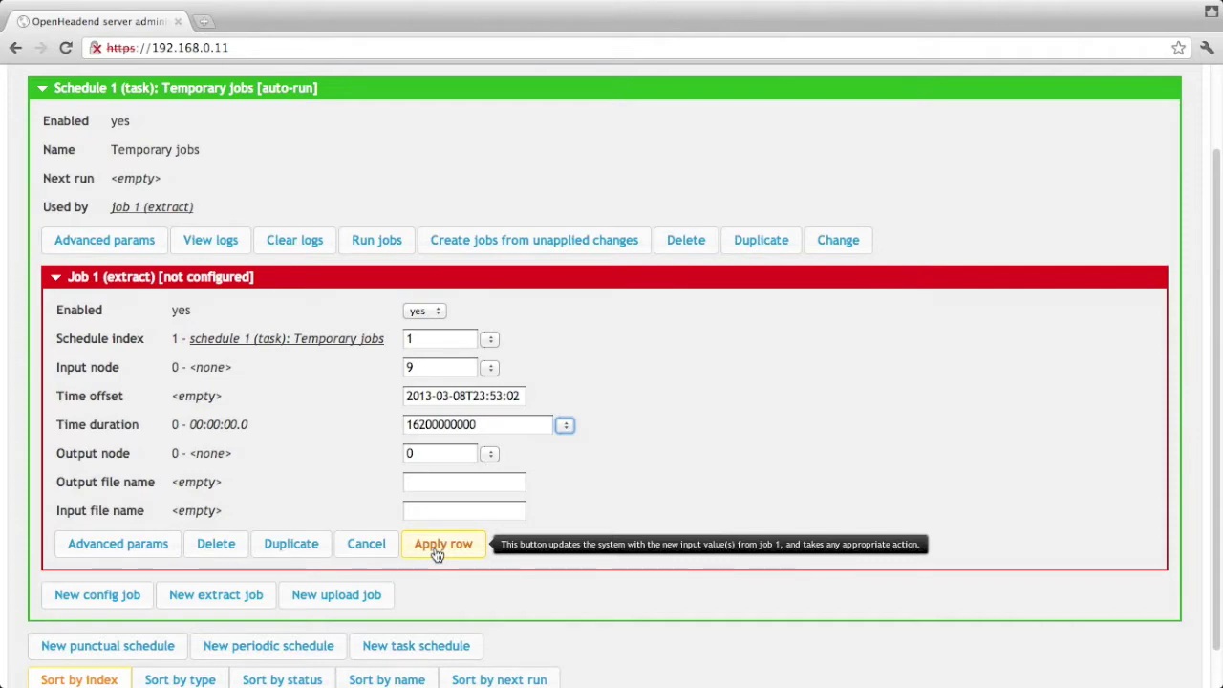
{"action": "scroll", "coordinate": [438, 555], "scroll_direction": "up", "scroll_amount": 1}
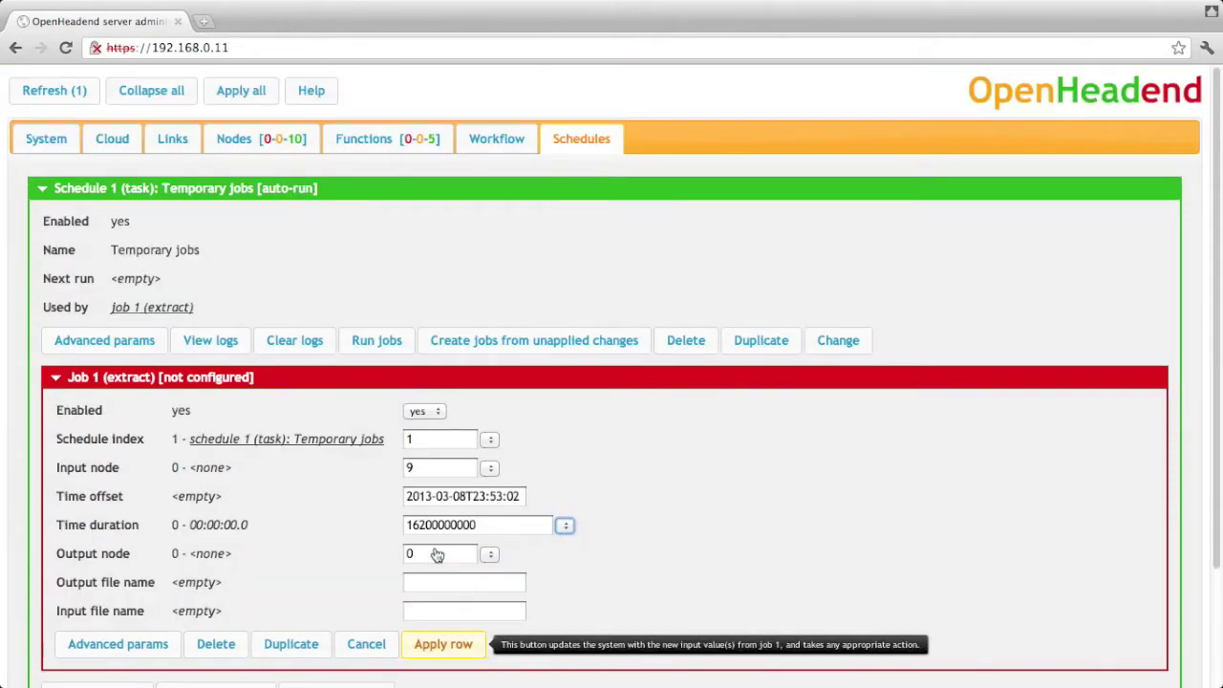